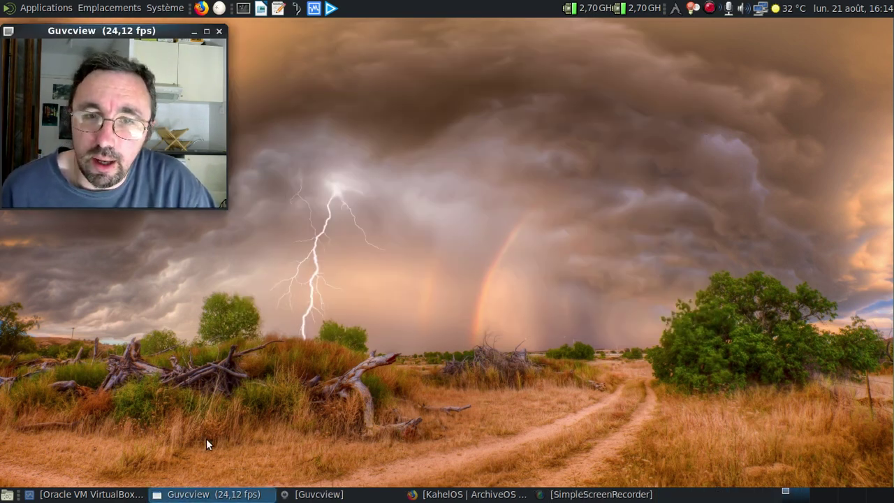
Start the KahelOS 030712 virtual machine and boot its KahelOS Installer entry, with the machine manager minimized.
left_click(84, 494)
left_click(430, 100)
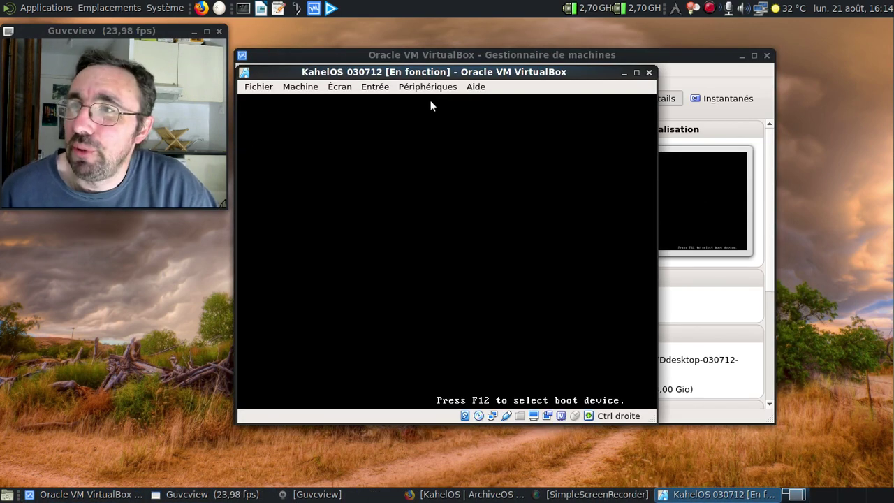
left_click(741, 56)
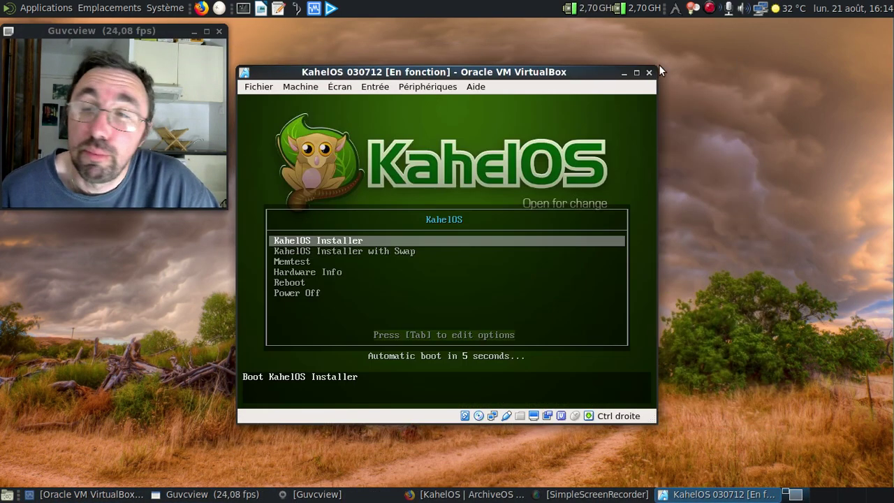
key("Return")
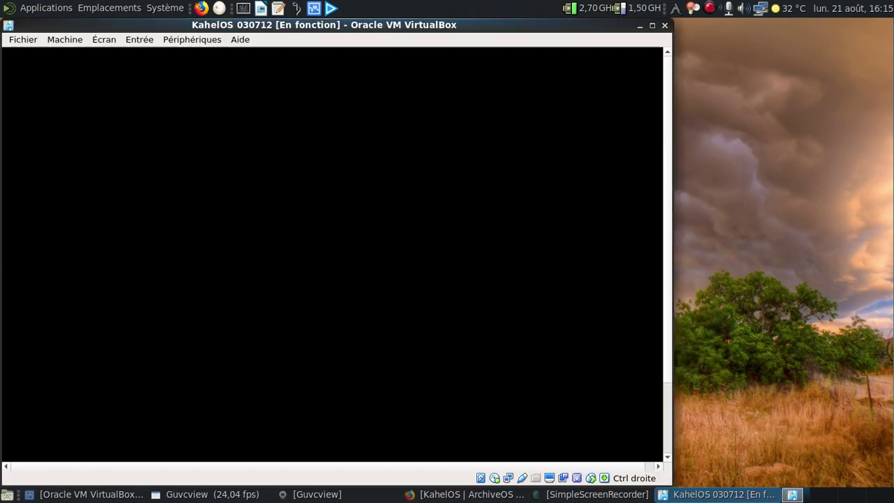
Move the virtual machine window off the webcam view and raise the live system's sound volume.
left_click_drag(415, 25, 584, 25)
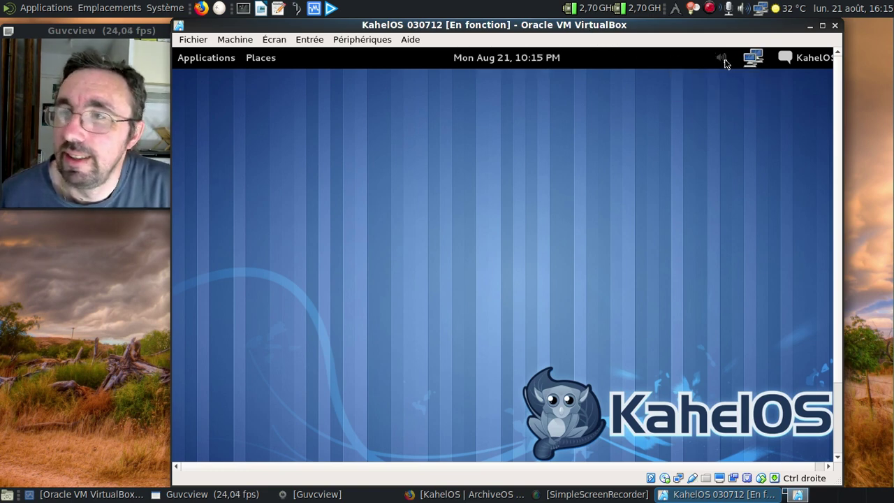
left_click(722, 58)
left_click_drag(723, 155, 718, 79)
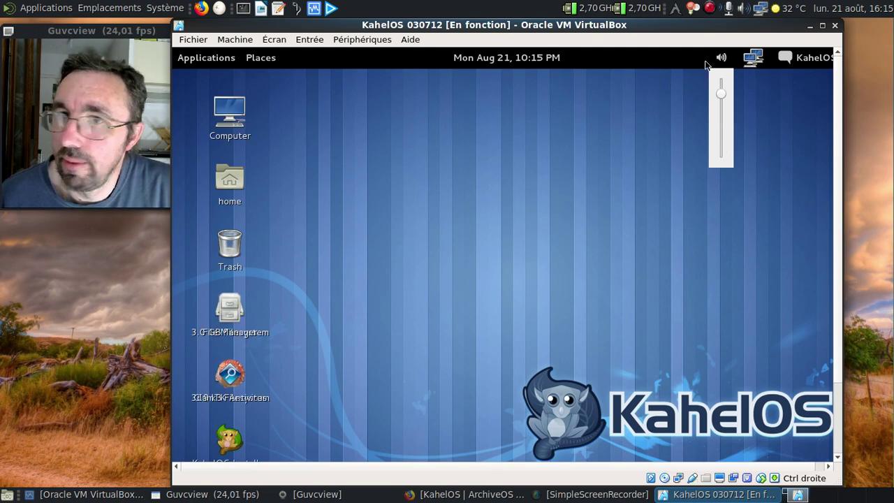
left_click(634, 119)
Move the File Manager icon from the 3.0 GB Filesystem icon to the free spot beside Computer.
left_click_drag(232, 304, 312, 116)
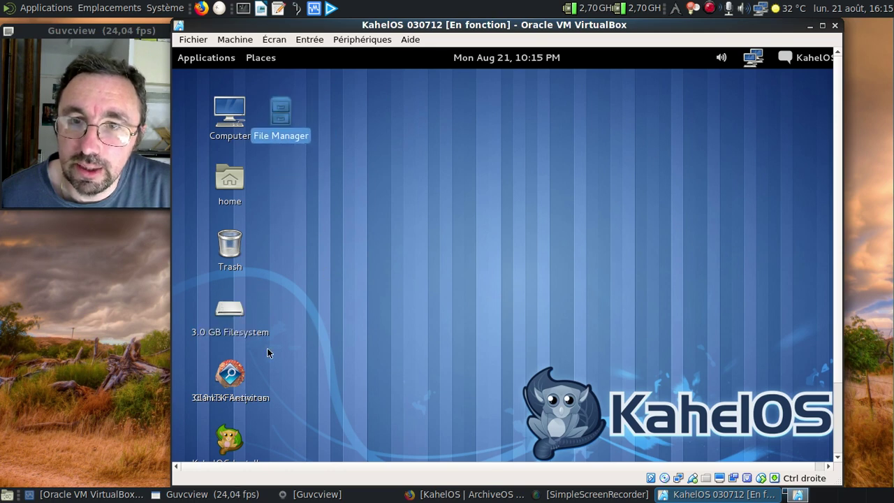
left_click_drag(250, 366, 304, 229)
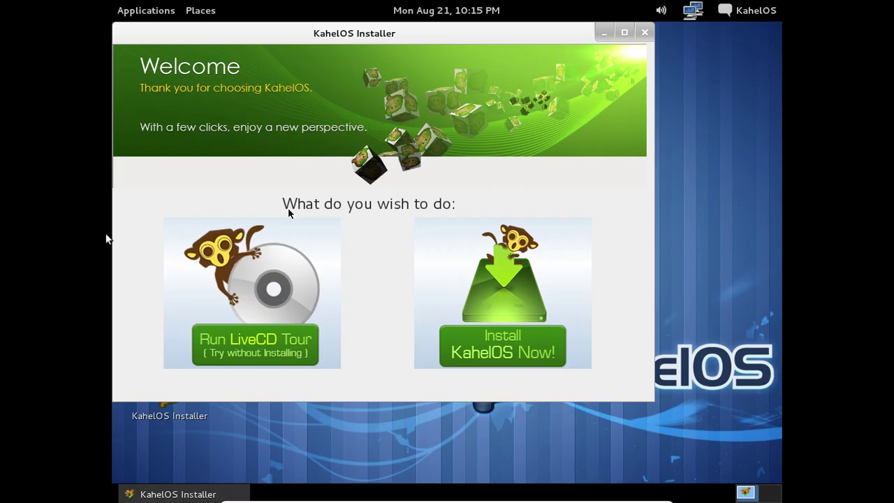
Choose the LiveCD tour without installing in the KahelOS Installer, and move the ClamTK Antivirus icon off the 369 kB Filesystem icon.
left_click_drag(289, 32, 367, 73)
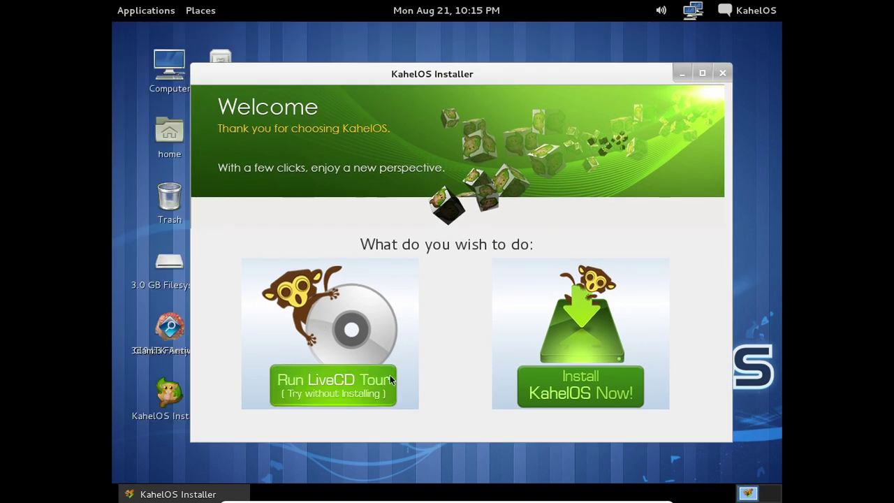
left_click(354, 388)
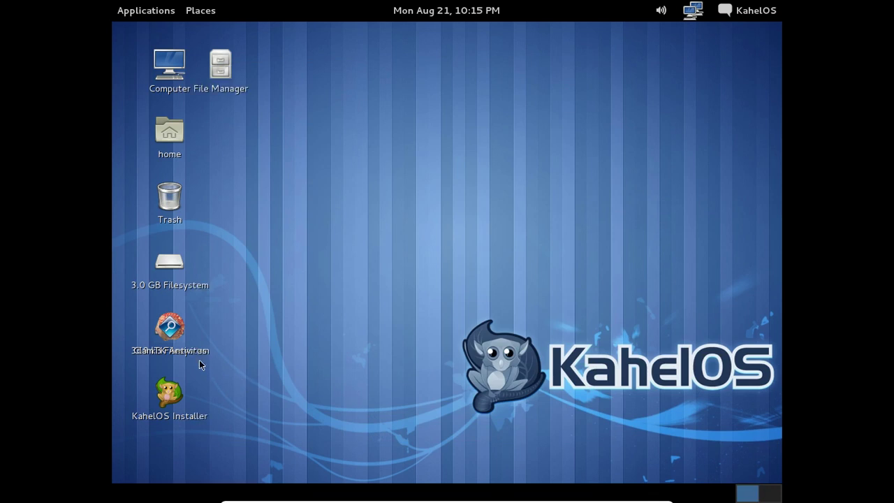
left_click_drag(190, 332, 250, 154)
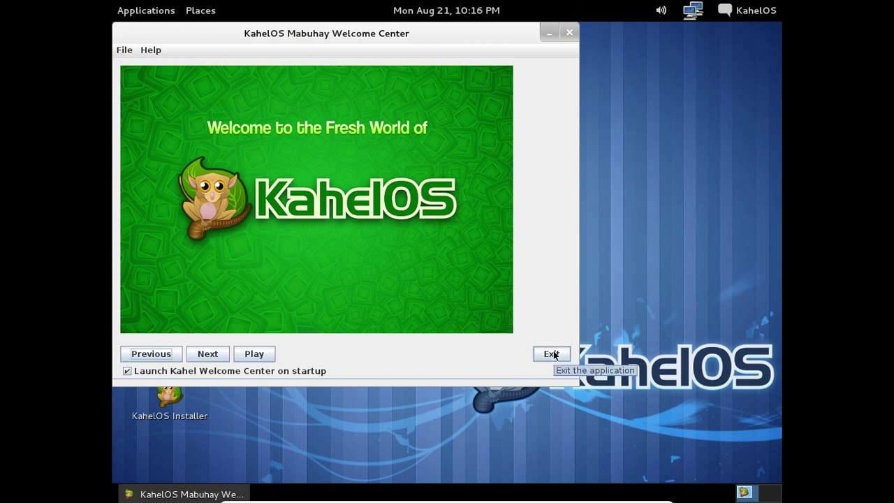
Go through all the presentation slides of the KahelOS Mabuhay Welcome Center, from the first back round to it.
left_click_drag(309, 33, 432, 57)
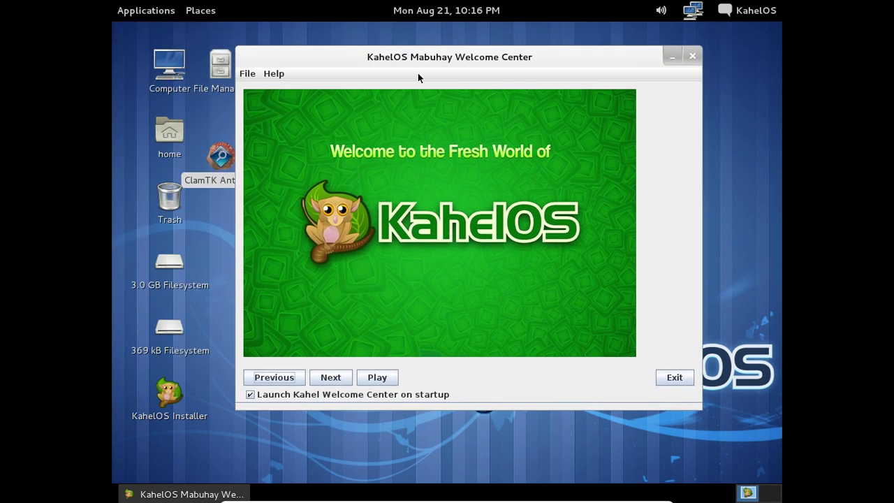
left_click(333, 377)
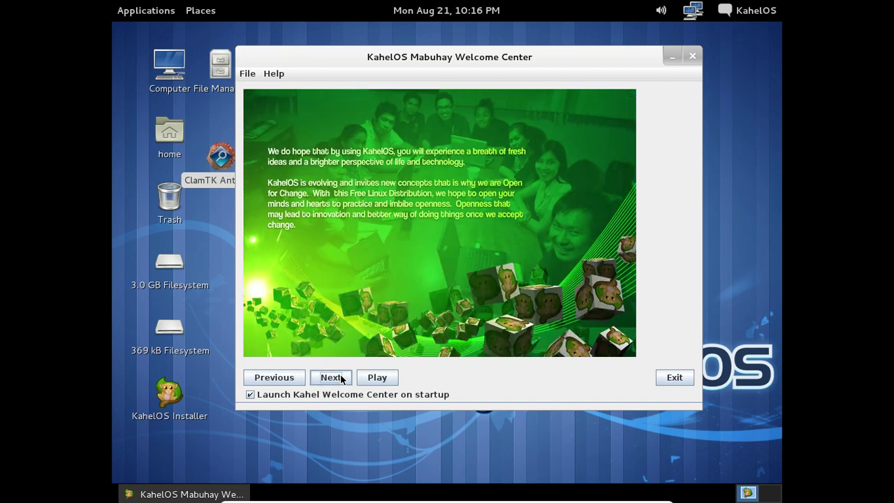
left_click(340, 377)
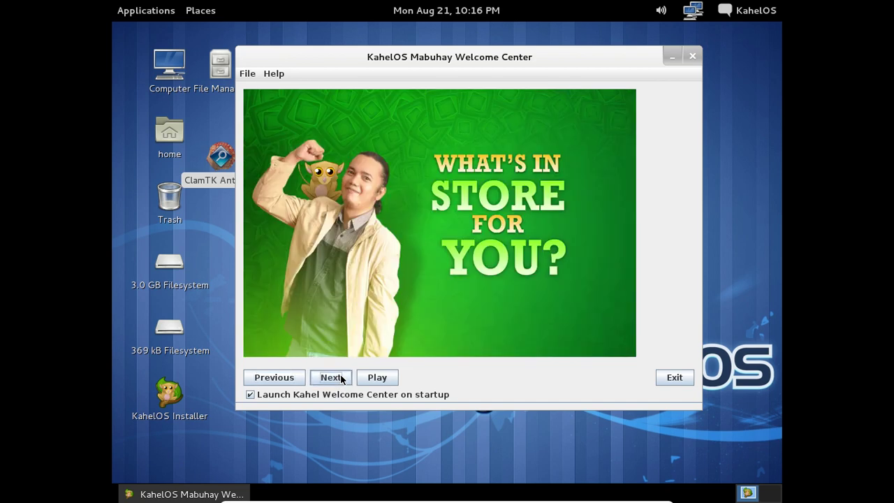
left_click(340, 377)
left_click(340, 377)
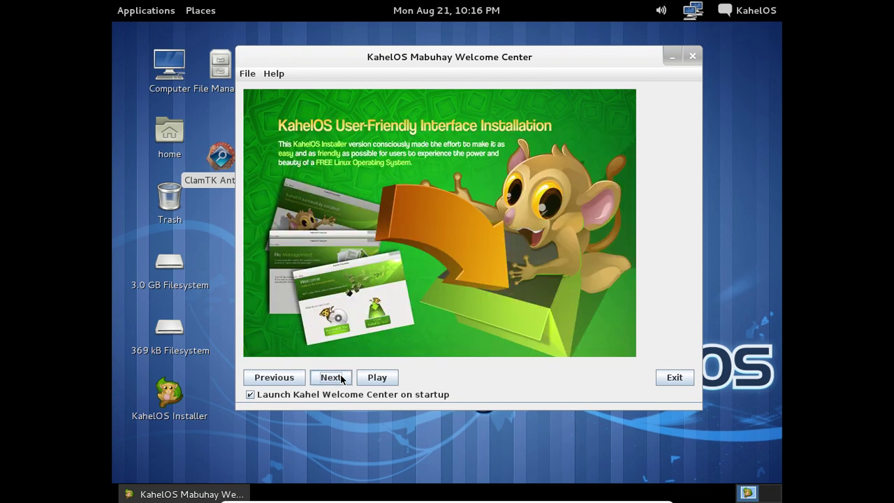
left_click(340, 377)
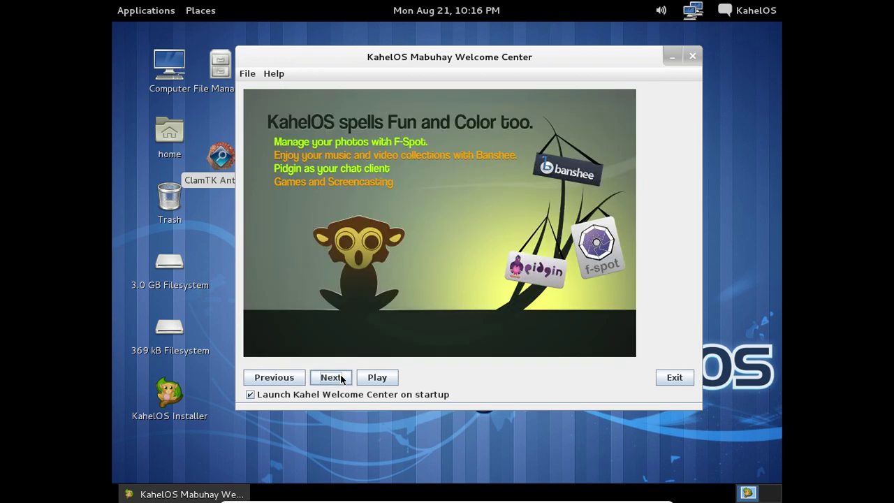
left_click(340, 377)
left_click(340, 377)
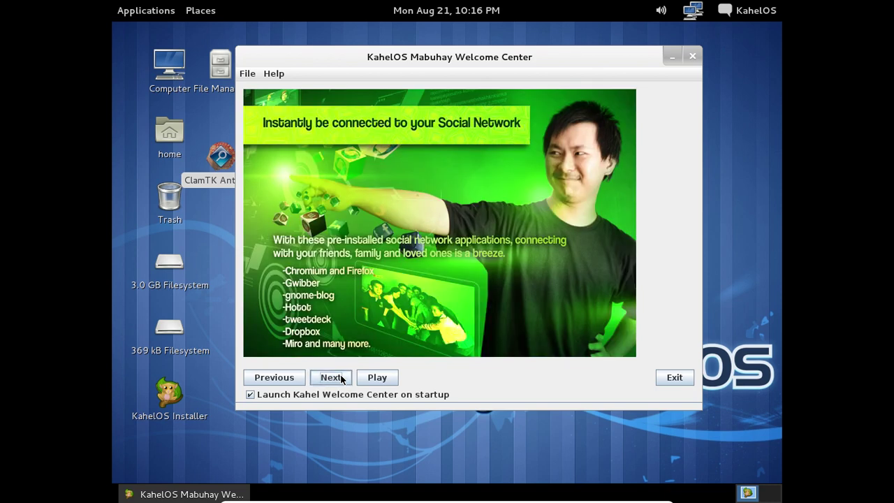
left_click(340, 377)
left_click(341, 377)
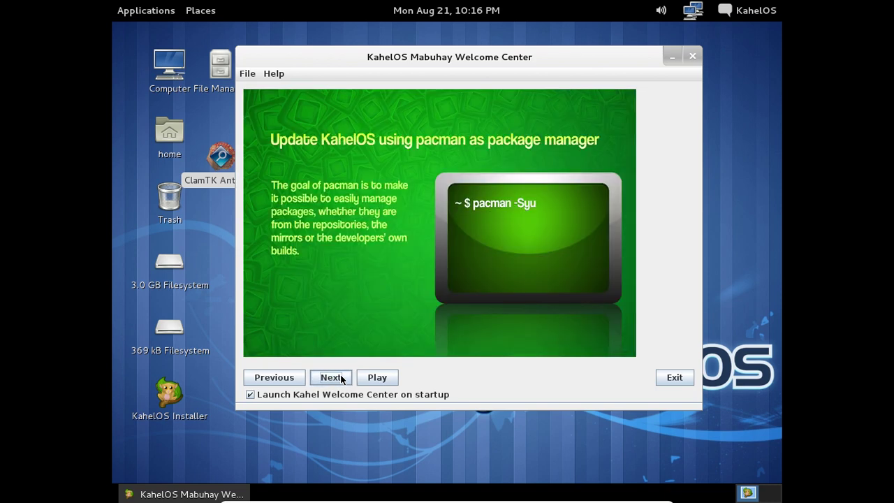
left_click(340, 377)
left_click(340, 377)
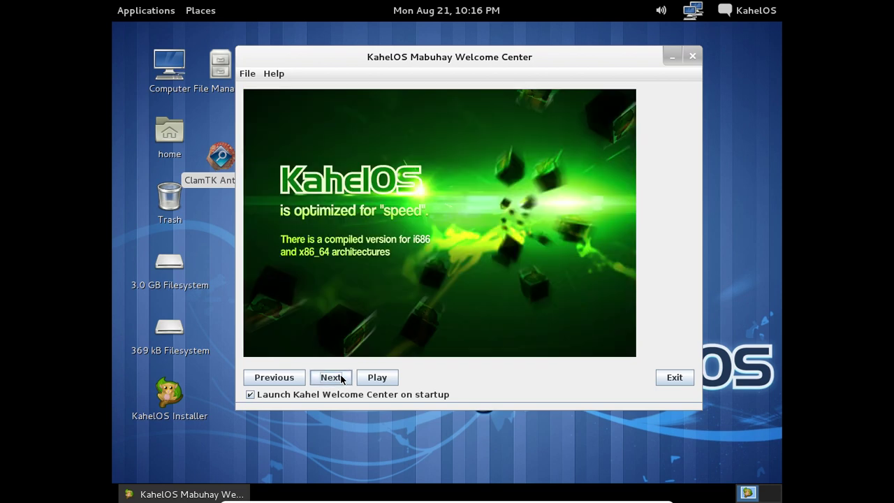
left_click(340, 378)
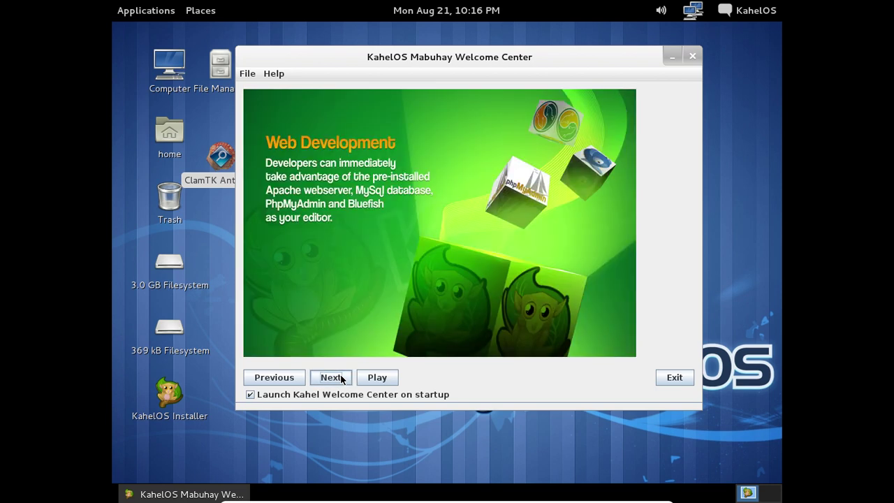
left_click(340, 377)
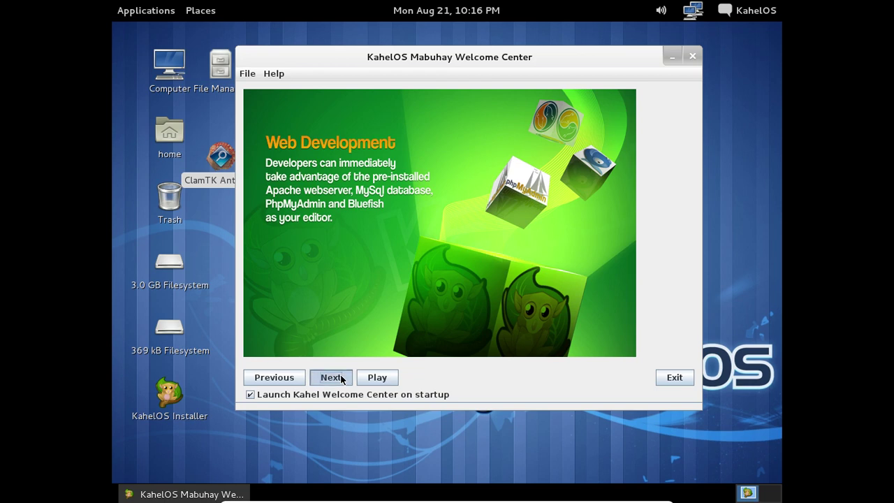
left_click(340, 377)
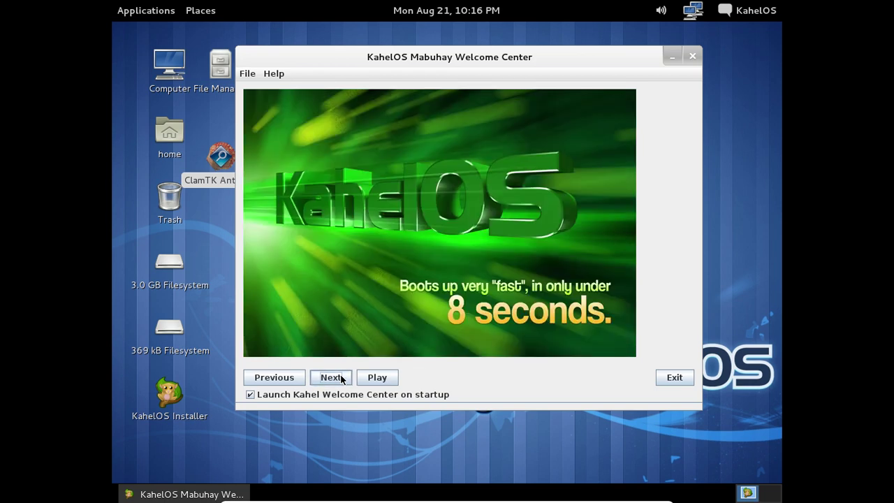
left_click(340, 378)
left_click(341, 378)
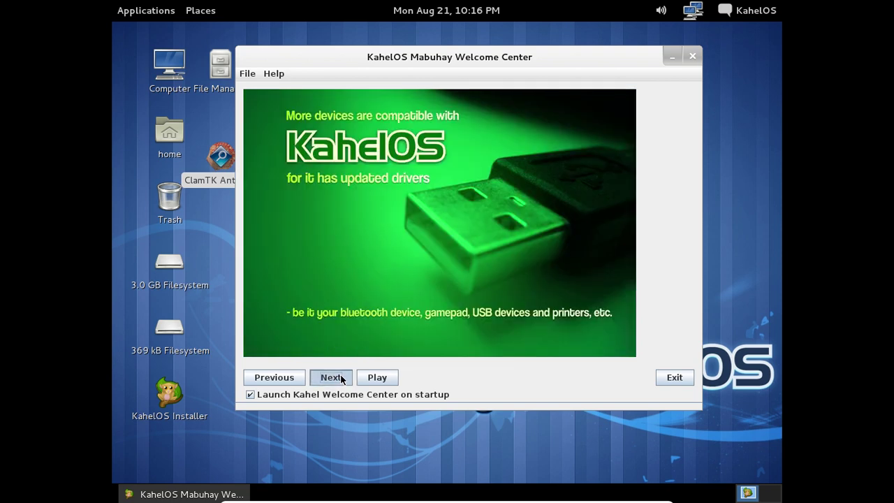
left_click(340, 377)
left_click(340, 377)
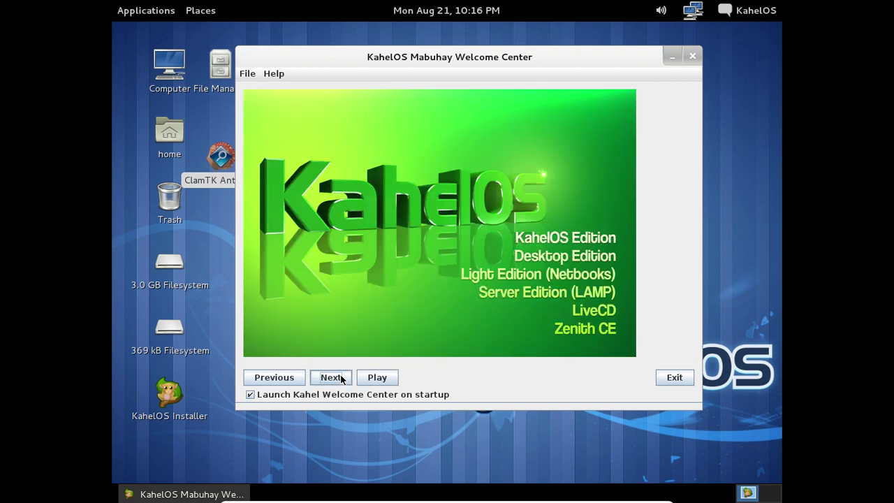
left_click(341, 377)
left_click(341, 377)
left_click(340, 377)
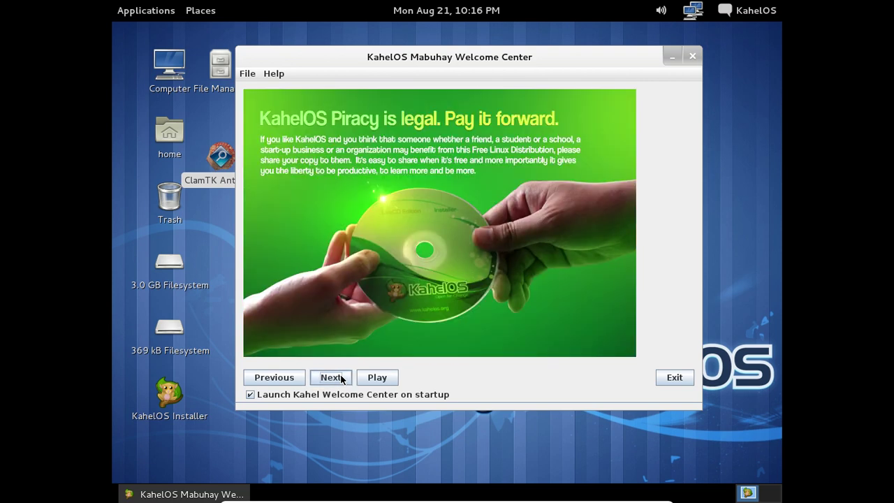
left_click(340, 377)
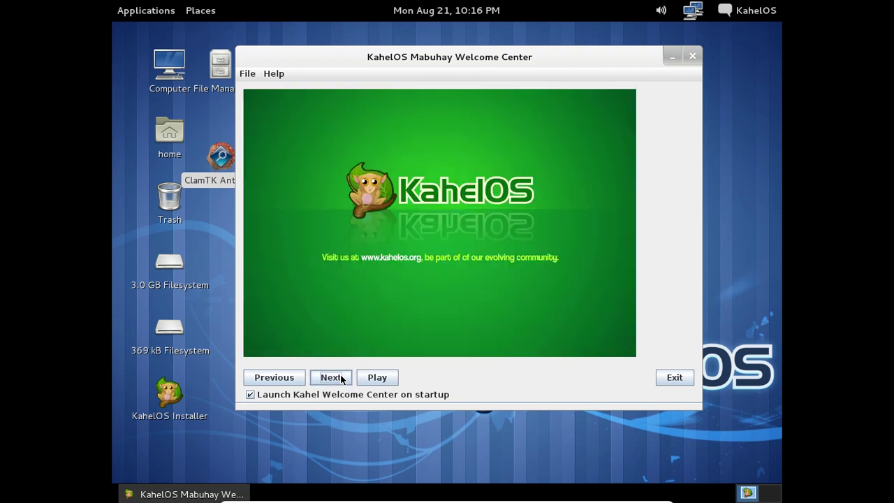
left_click(341, 377)
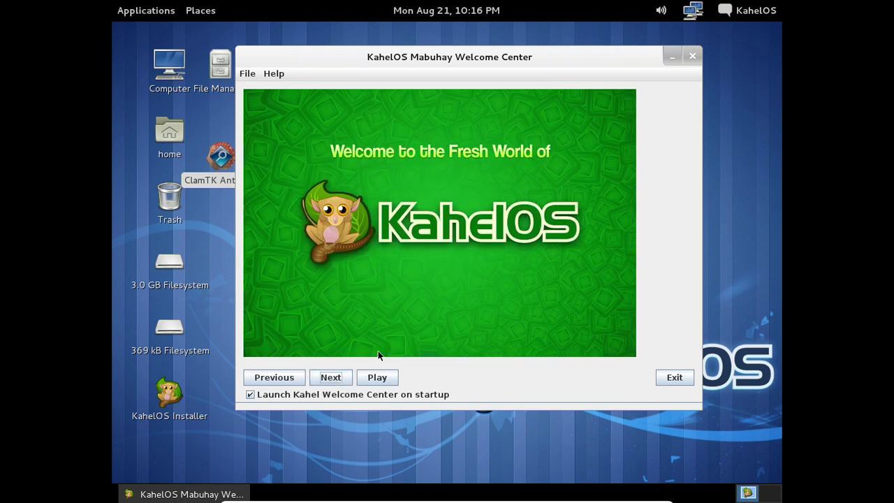
Close the Welcome Center and place the ClamTK Antivirus icon farther from the home icon, in the same row.
left_click(689, 59)
left_click_drag(231, 159, 282, 133)
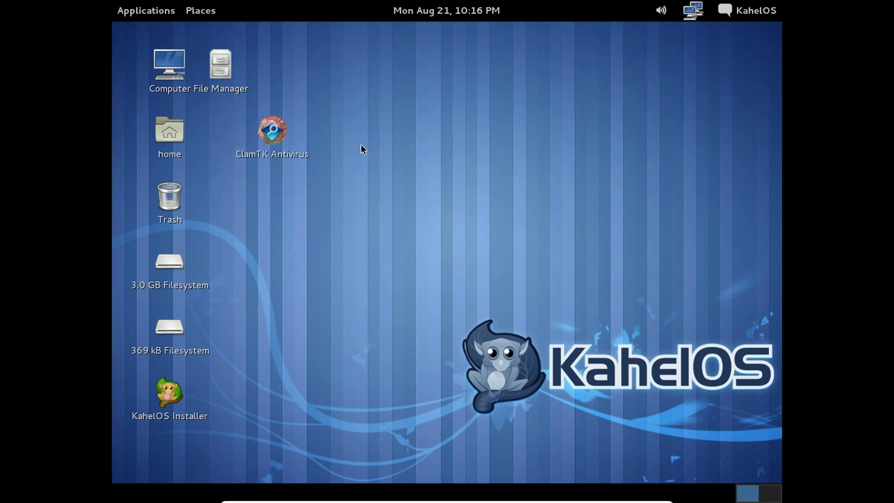
Browse the installed application categories and launch the GNU Image Manipulation Program from the graphics applications.
left_click(162, 12)
mouse_move(165, 34)
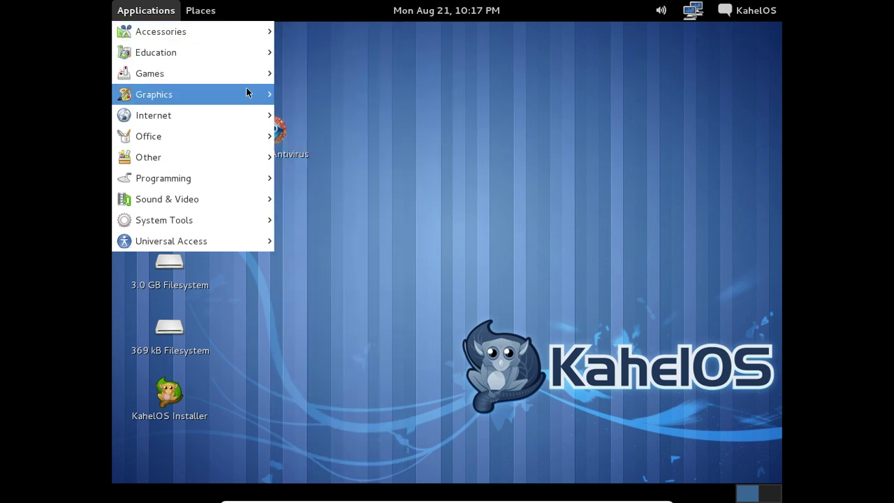
mouse_move(248, 90)
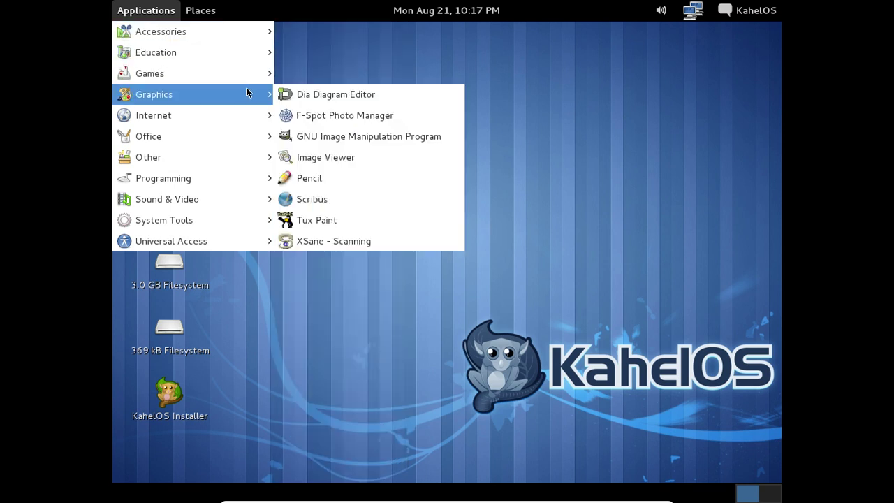
left_click(344, 141)
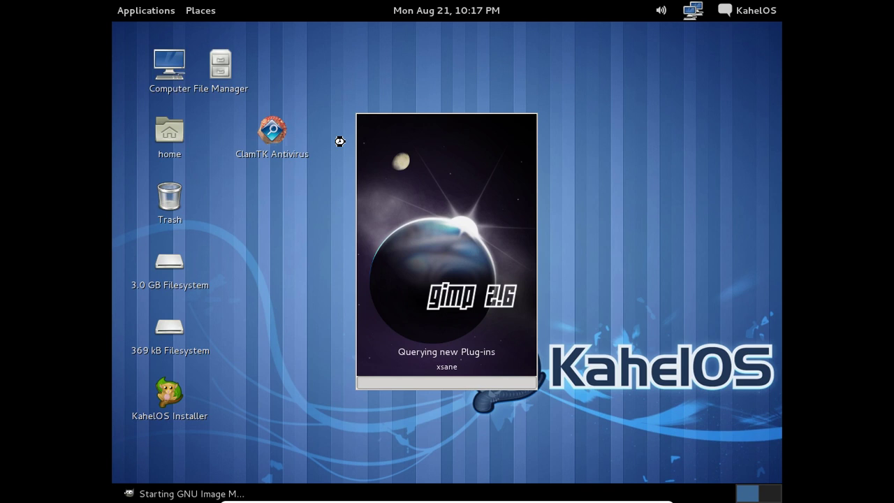
Open the home folder, check the file manager's version information, and close the folder window.
double_click(169, 139)
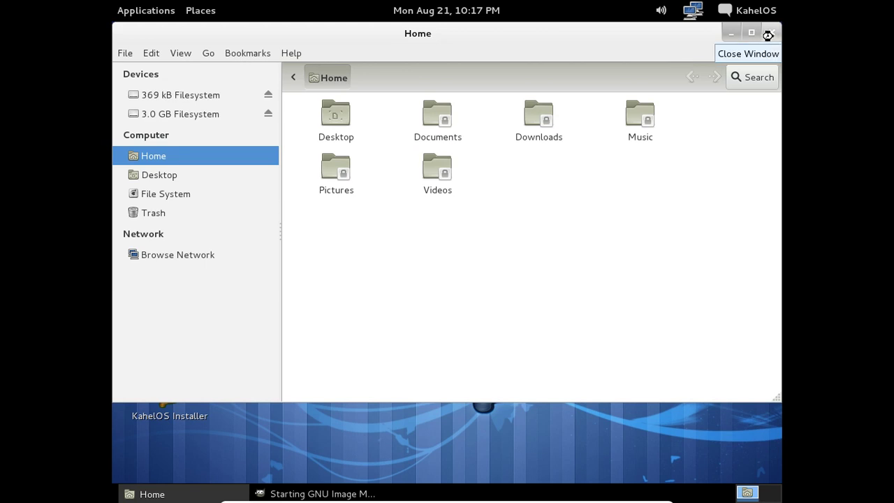
left_click(286, 54)
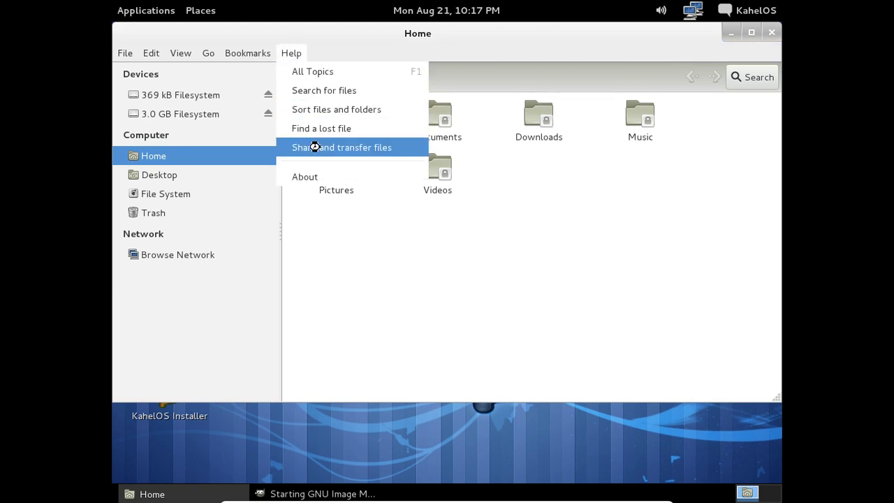
left_click(309, 176)
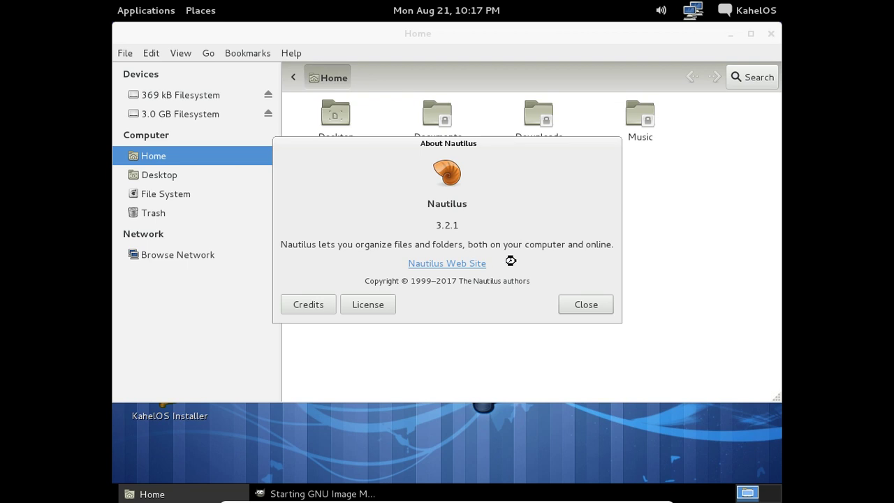
left_click(595, 305)
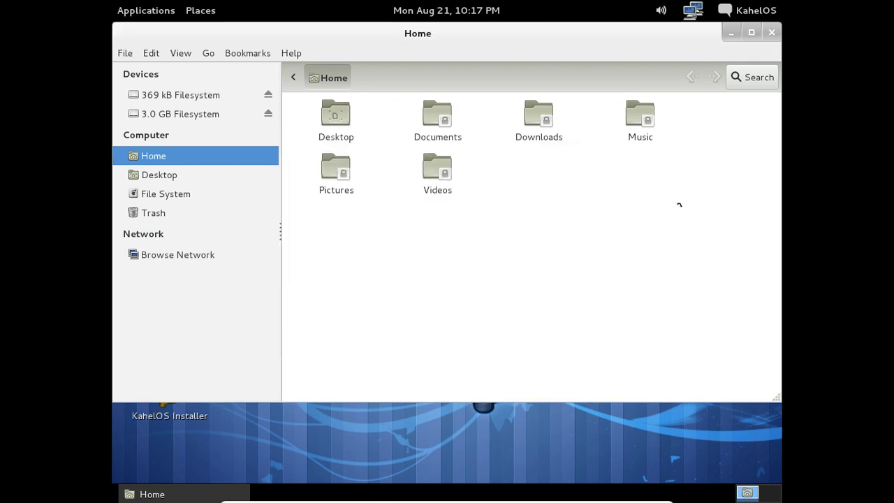
left_click(772, 32)
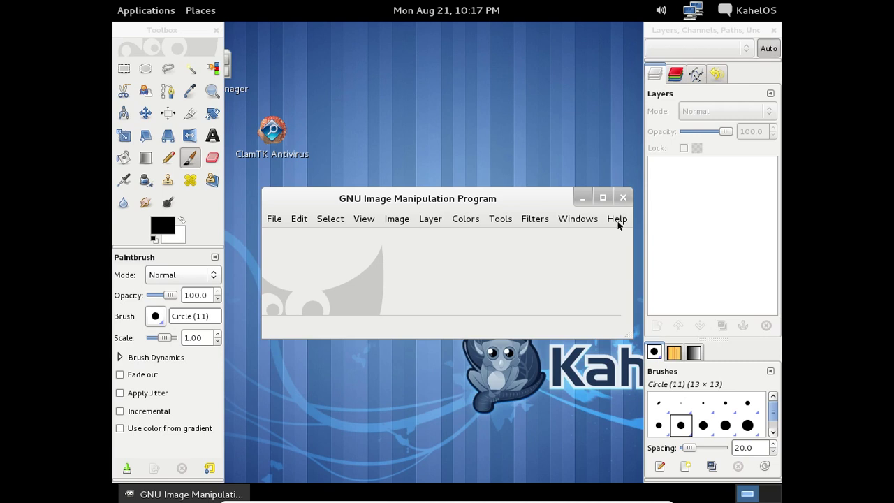
Check the GNU Image Manipulation Program's version information and close the program.
left_click(617, 220)
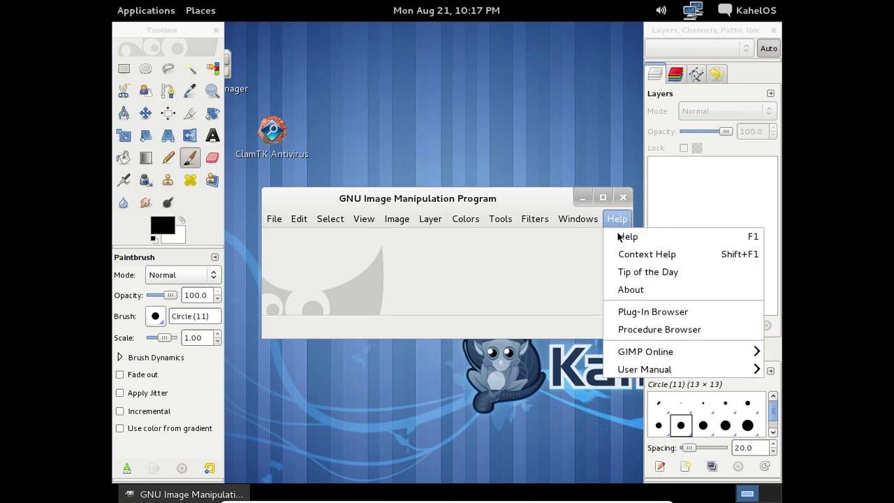
left_click(631, 290)
left_click(528, 382)
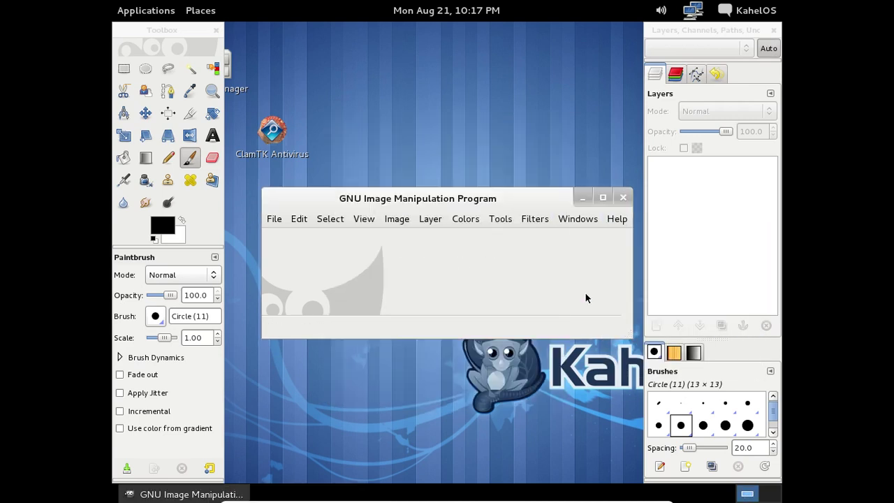
left_click(623, 197)
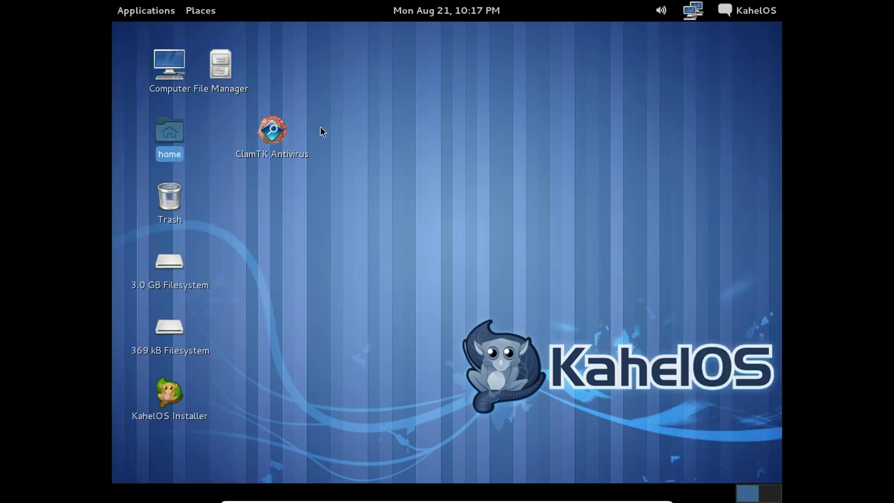
Browse the installed applications by category, including office, programming, sound and video, internet, graphics and games.
left_click(153, 11)
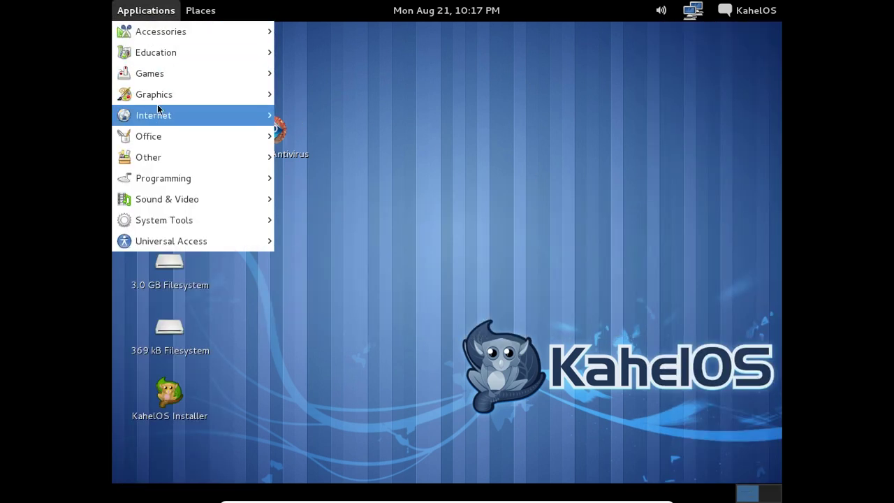
mouse_move(156, 138)
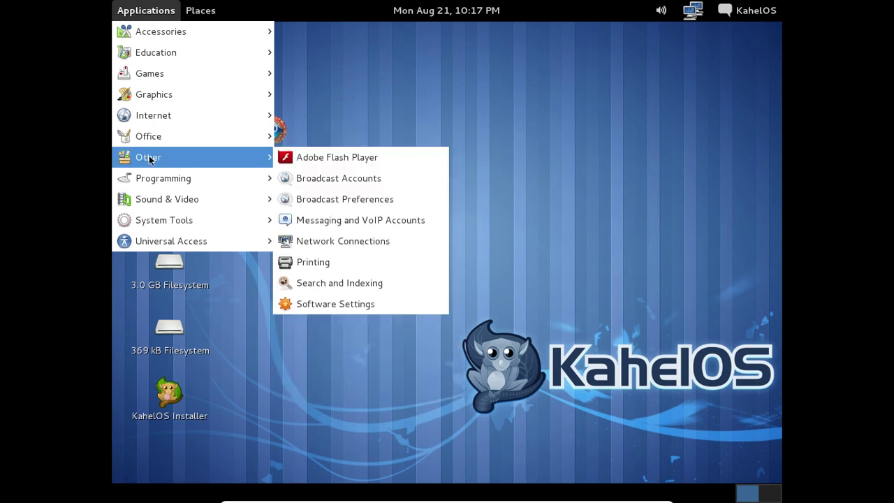
mouse_move(173, 183)
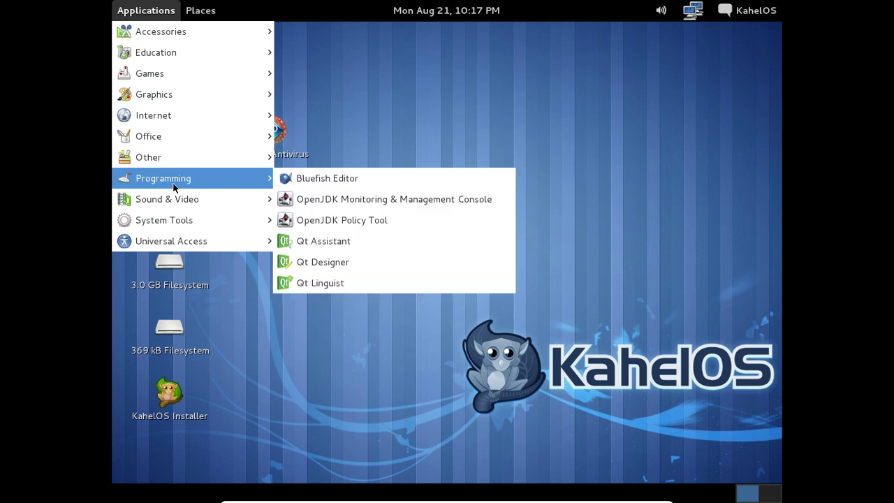
mouse_move(175, 202)
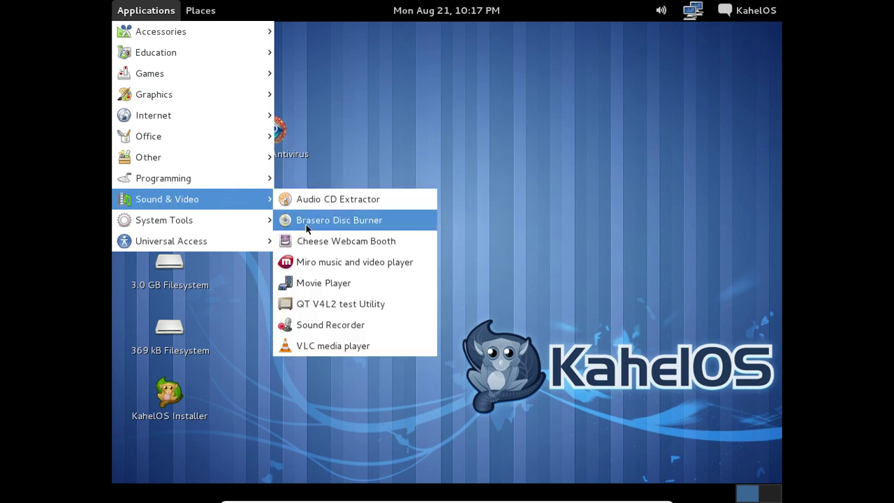
mouse_move(250, 229)
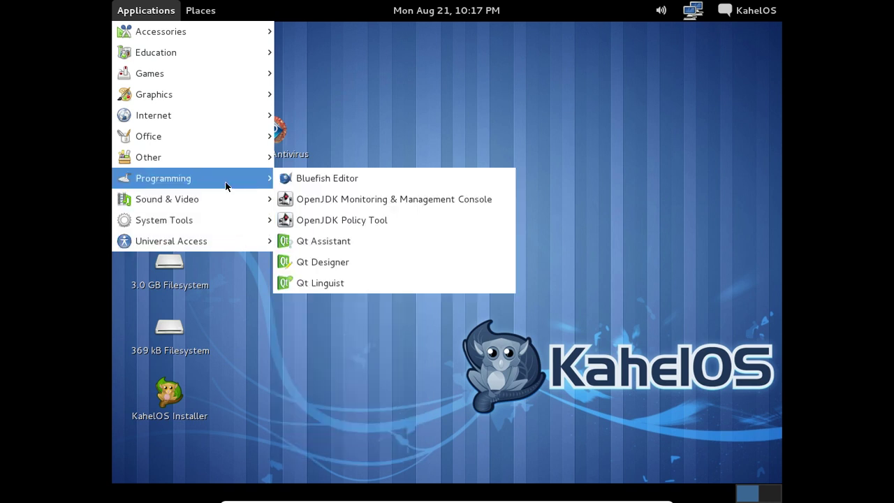
mouse_move(217, 169)
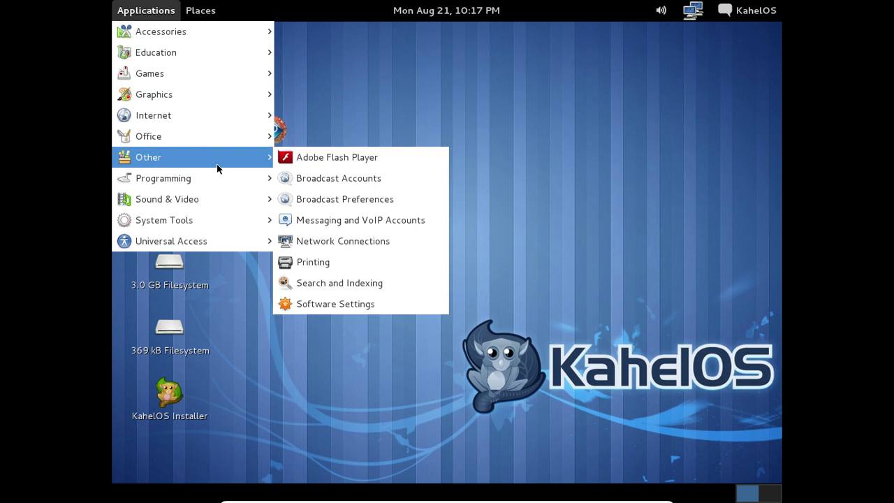
mouse_move(222, 144)
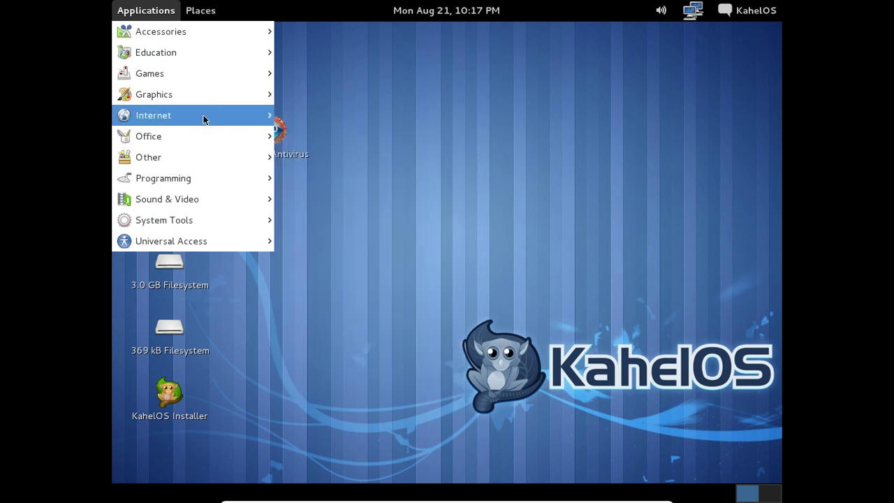
mouse_move(204, 118)
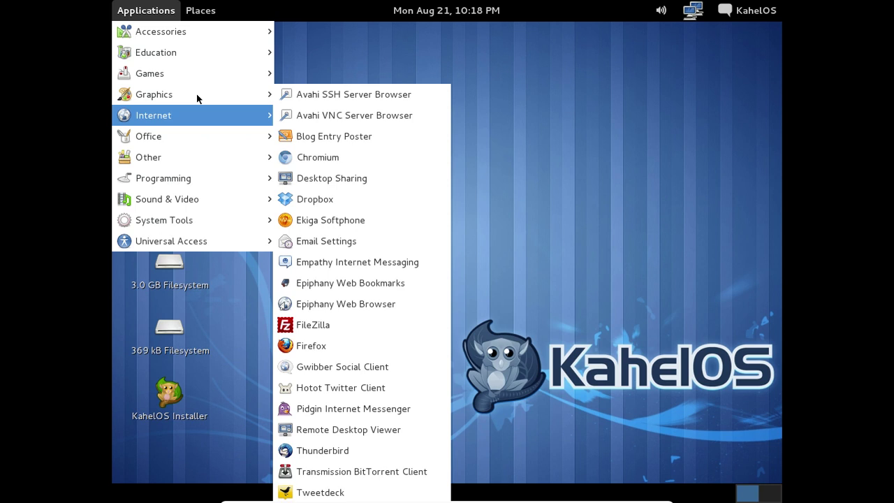
mouse_move(172, 100)
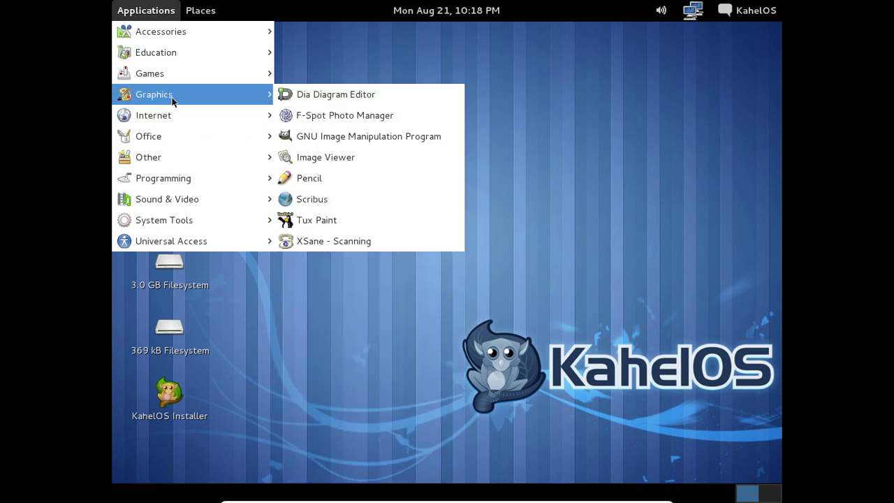
mouse_move(172, 80)
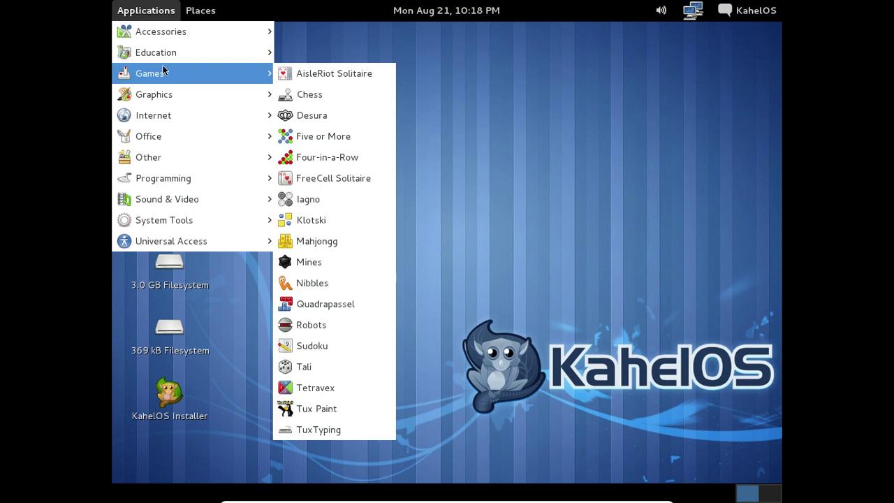
mouse_move(159, 57)
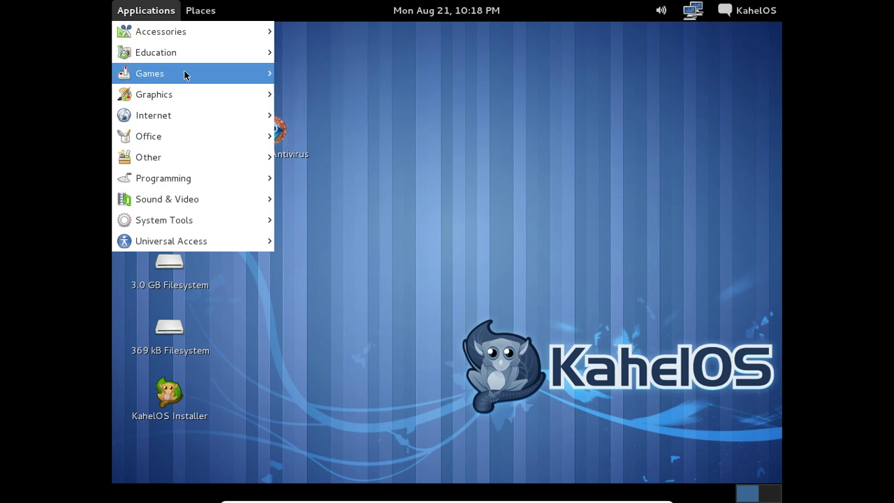
Launch Firefox from the internet applications and check its version information, closing the information window.
mouse_move(225, 116)
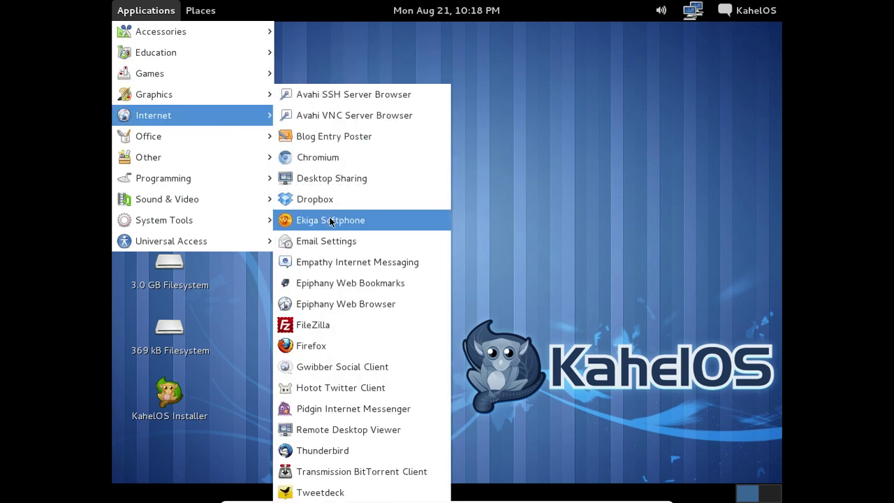
left_click(306, 353)
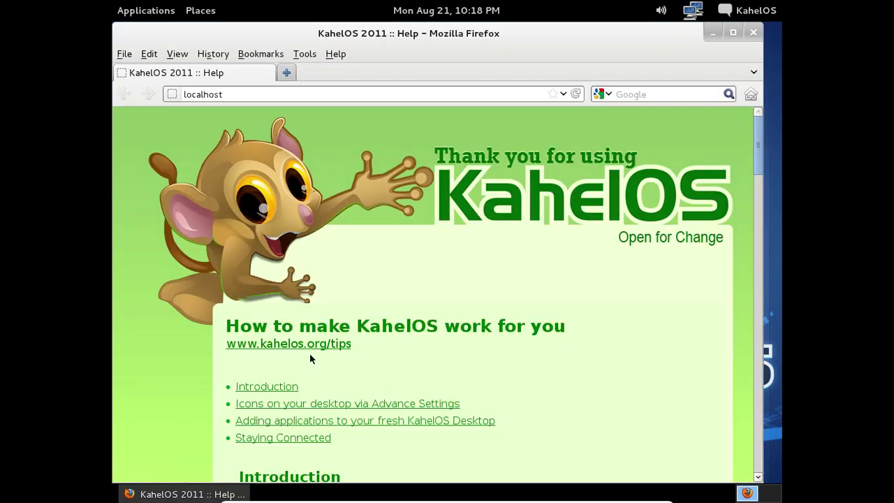
left_click(335, 54)
left_click(367, 172)
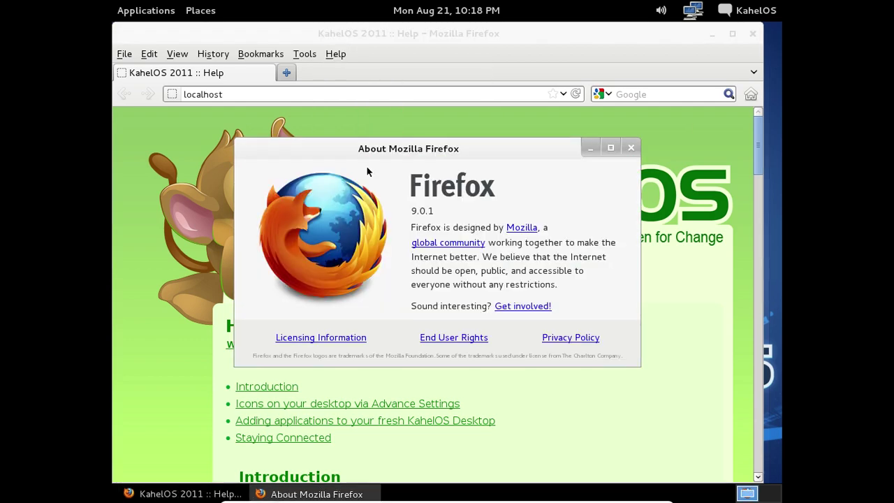
left_click(632, 148)
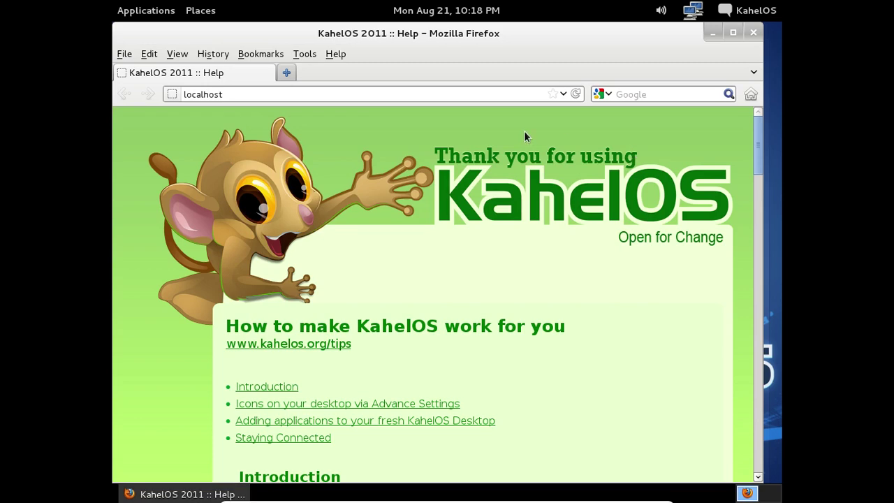
scroll(505, 185, "down", 4)
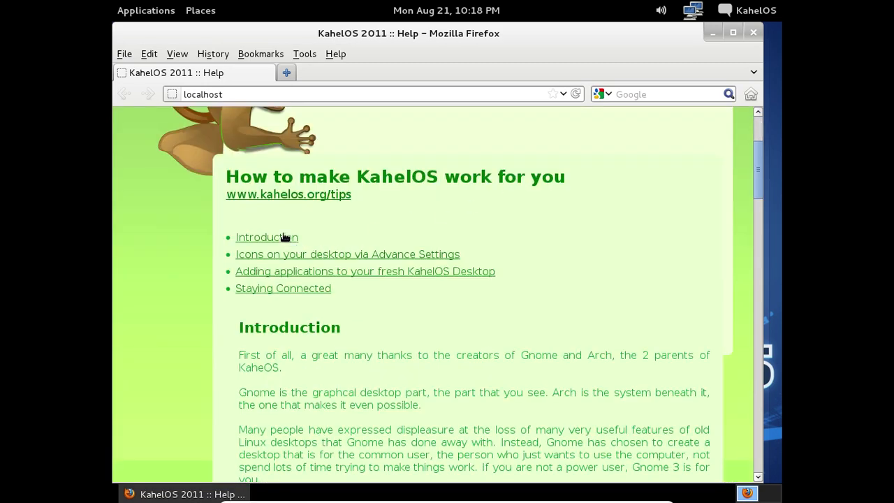
left_click(294, 202)
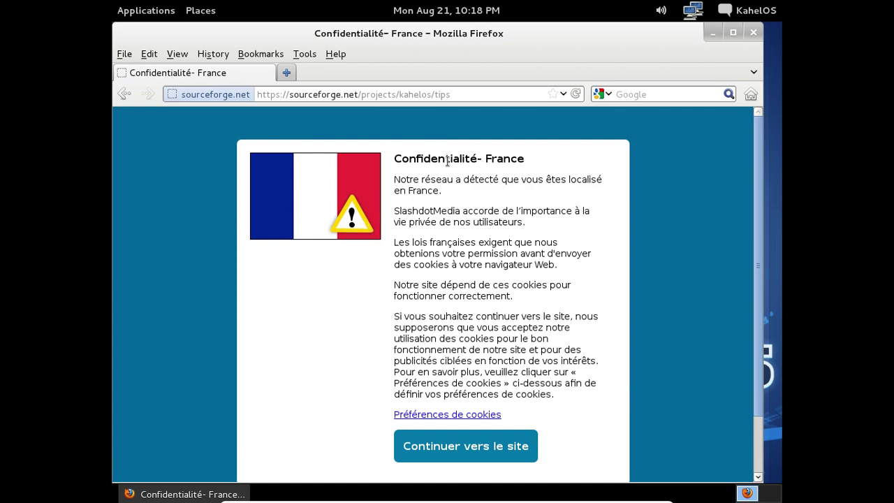
left_click(489, 445)
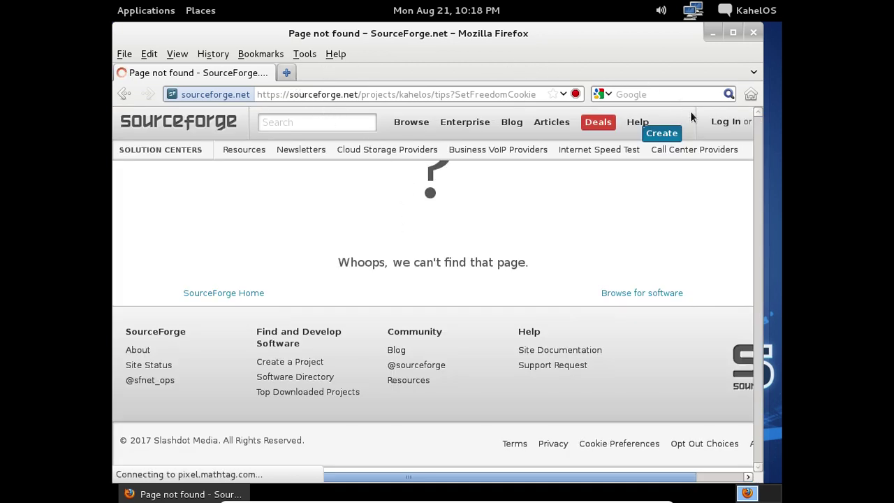
left_click(755, 33)
Launch LibreOffice Writer from the office applications.
left_click(162, 9)
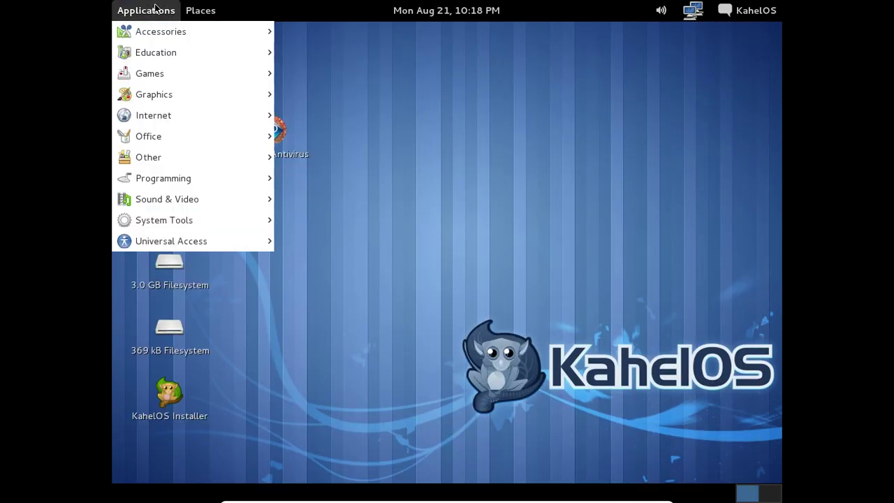
mouse_move(173, 116)
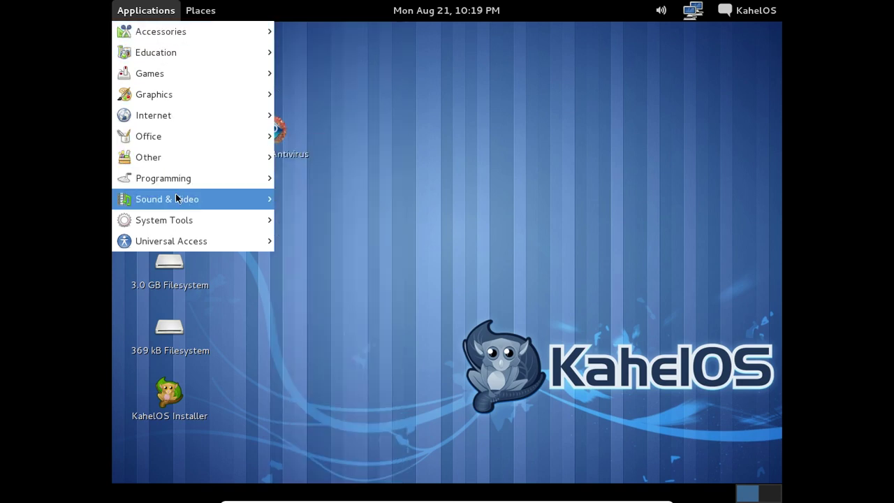
mouse_move(167, 135)
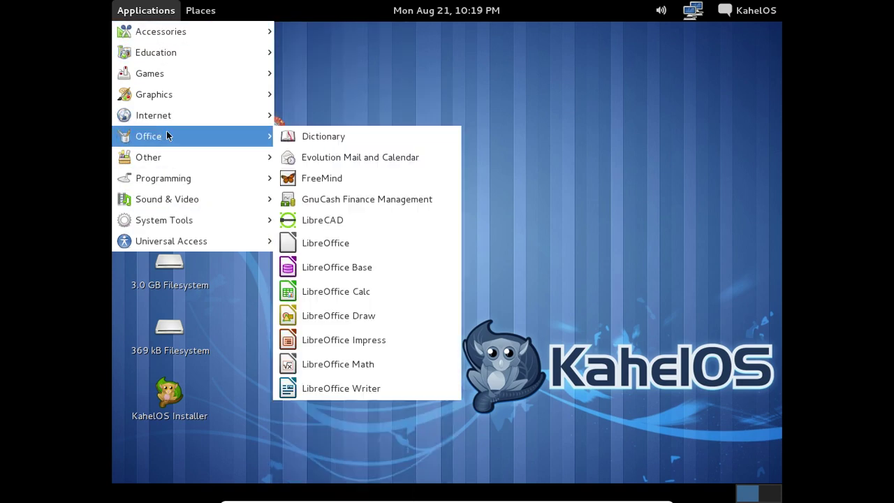
left_click(378, 388)
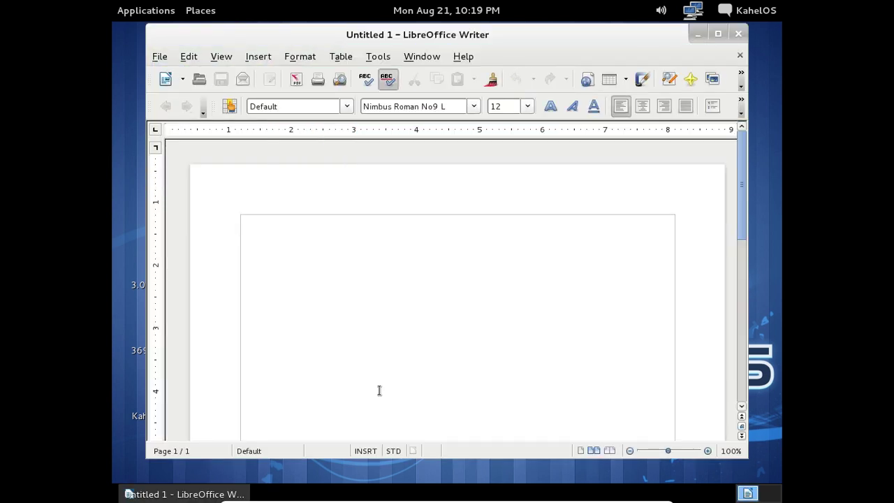
Check the LibreOffice version information and close Writer.
left_click(470, 59)
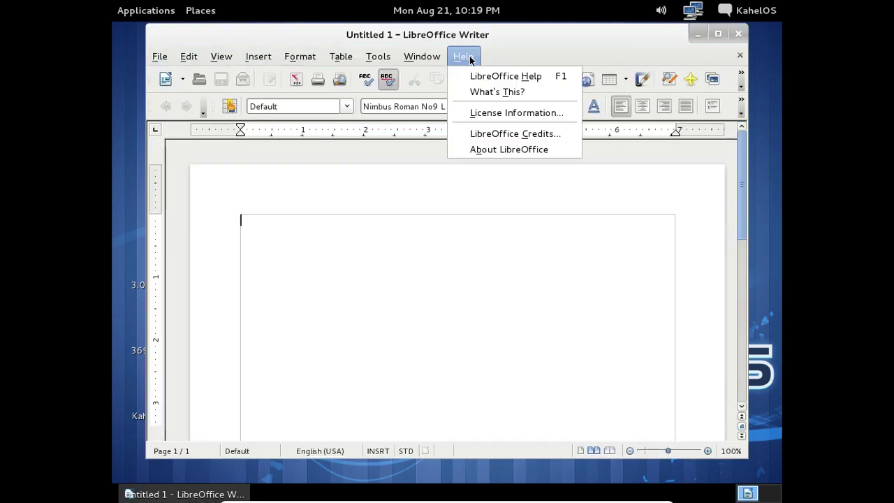
left_click(482, 148)
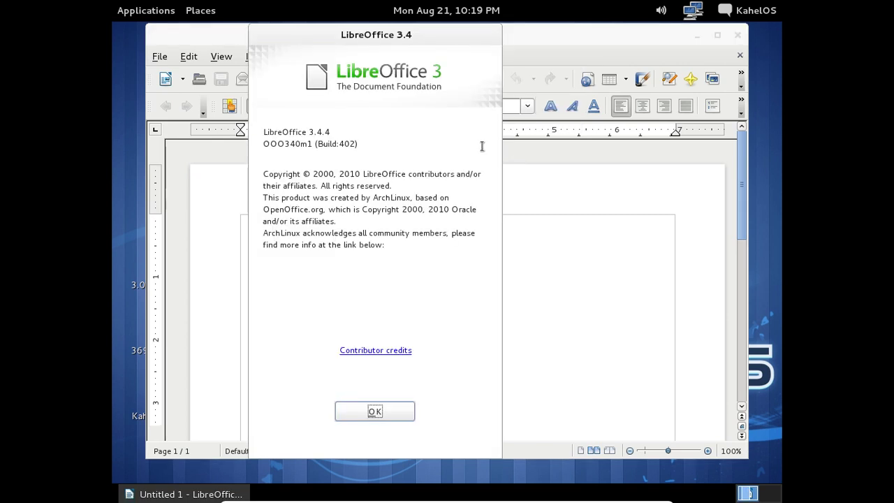
left_click(375, 412)
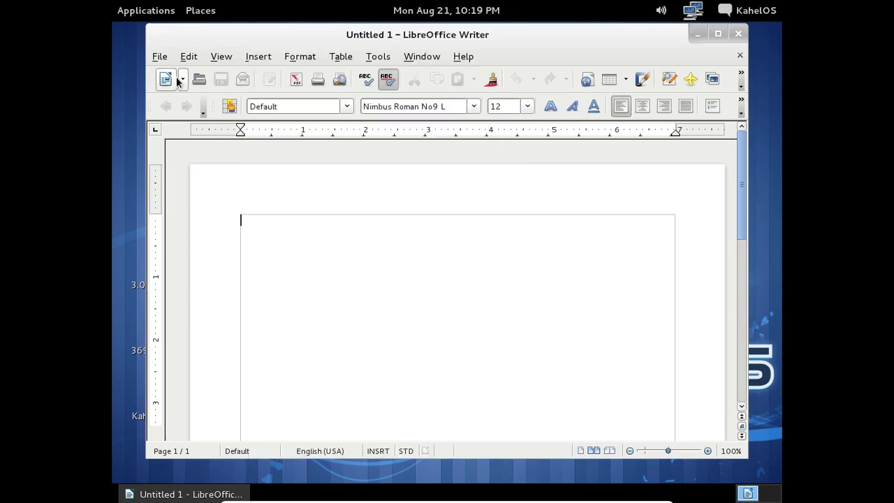
left_click(741, 38)
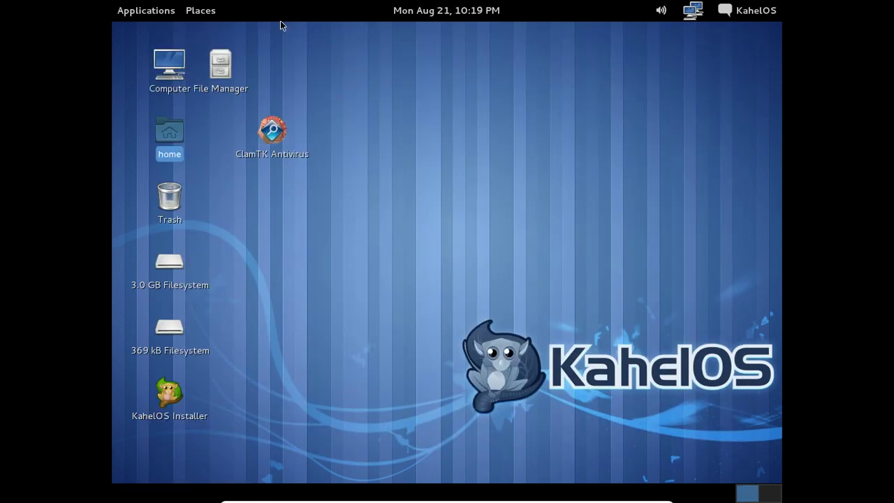
Look through the internet applications and launch VLC media player from the sound and video applications.
left_click(163, 10)
mouse_move(195, 135)
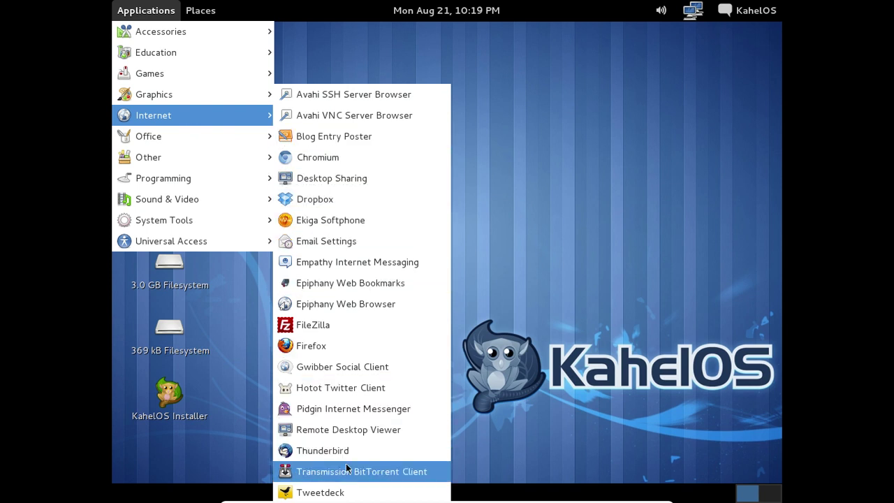
mouse_move(209, 201)
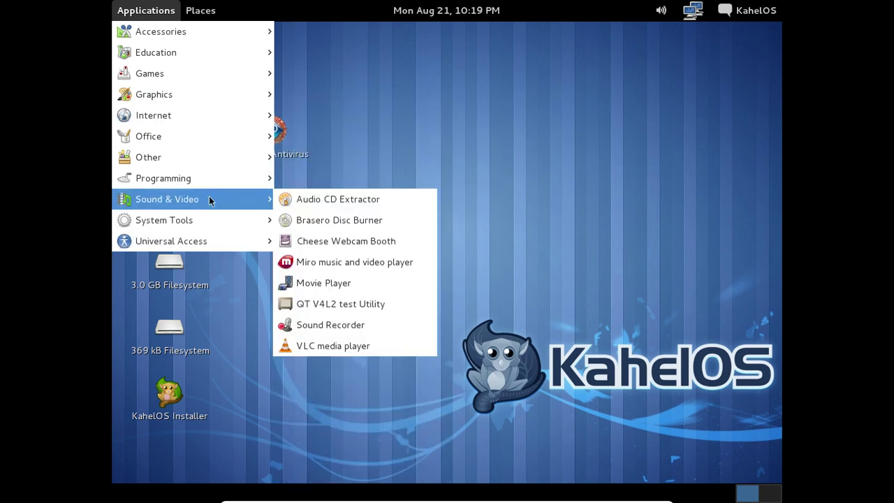
left_click(333, 347)
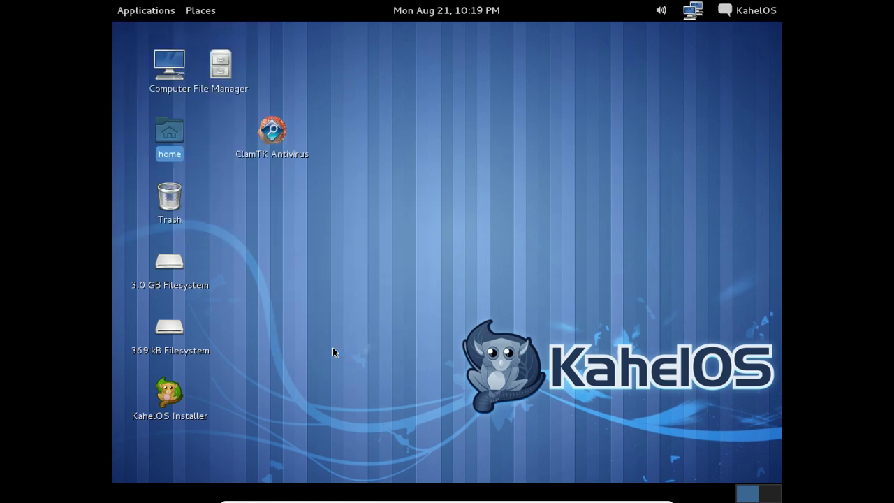
left_click(500, 350)
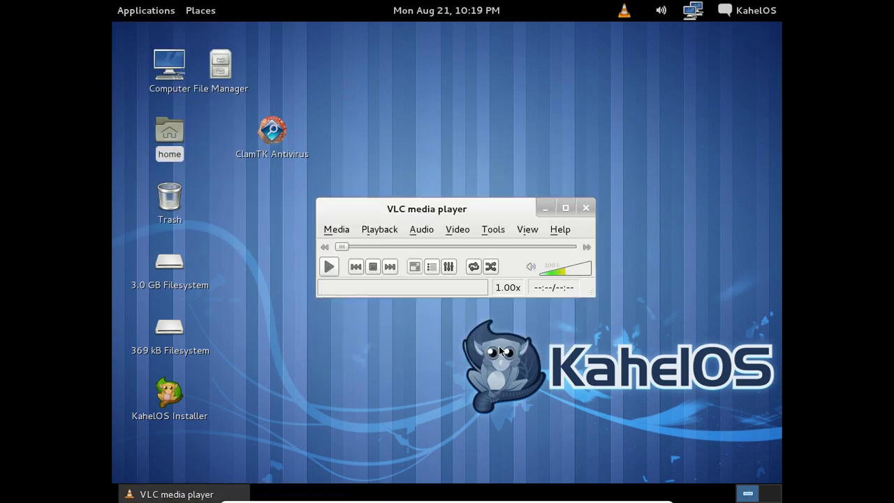
Check VLC media player's version information and close the information window.
left_click(561, 229)
left_click(564, 268)
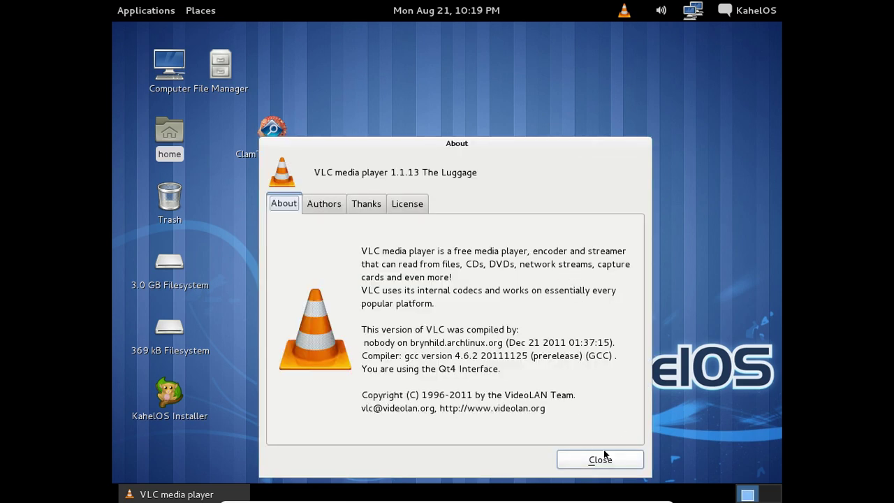
left_click(600, 460)
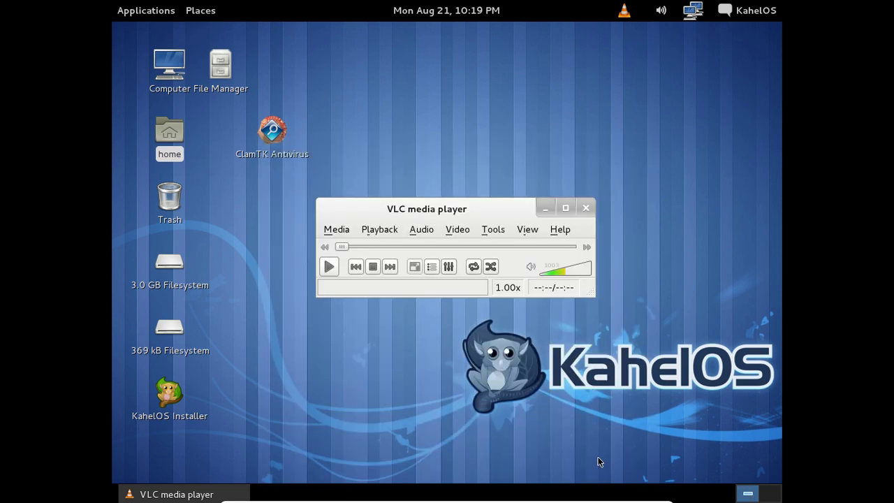
Close VLC media player and launch the Terminal from the accessories applications.
left_click(586, 208)
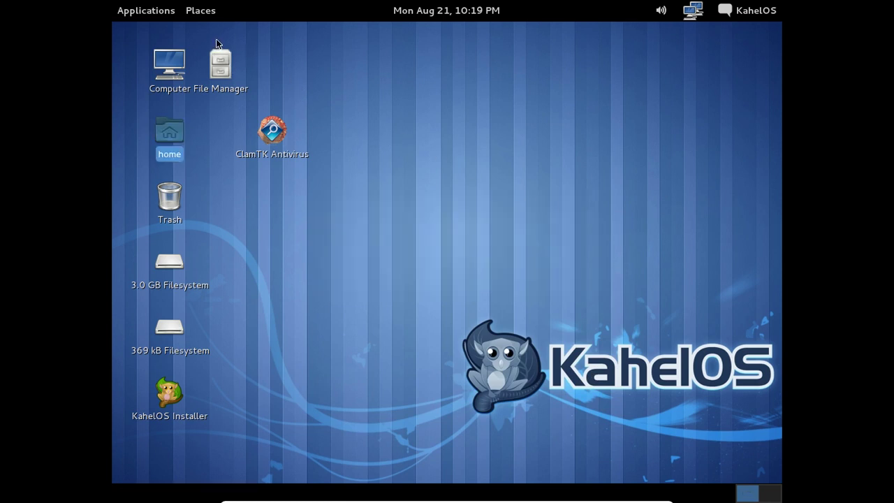
left_click(158, 11)
mouse_move(156, 32)
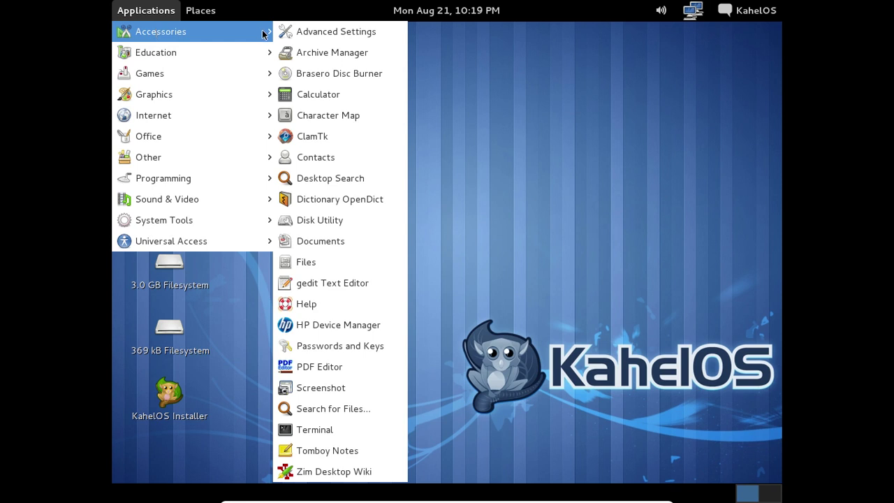
left_click(316, 429)
type("gnom")
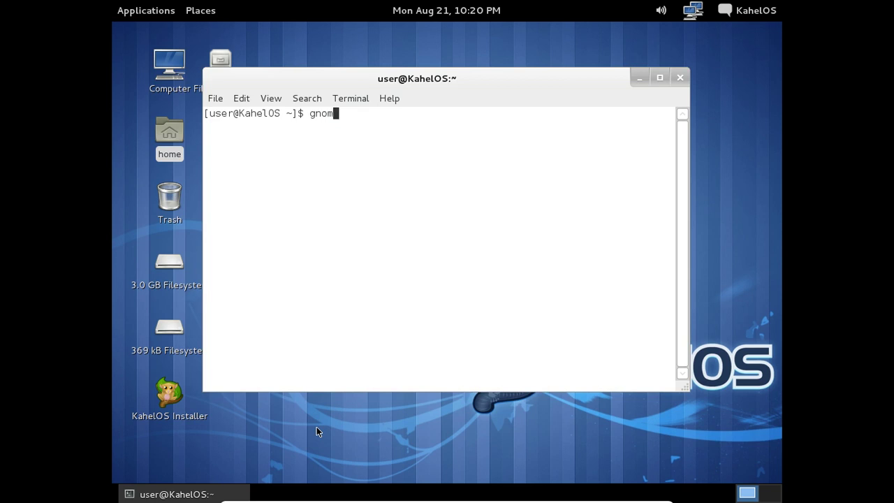
type("e-shell --replace @")
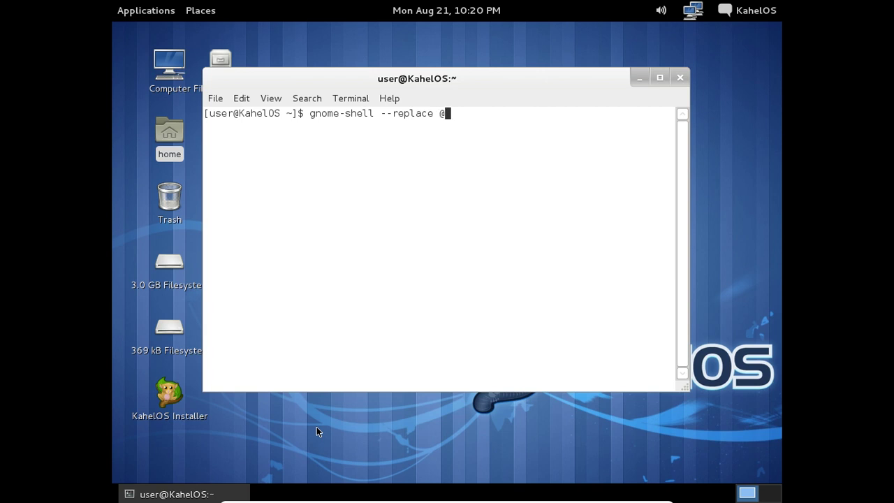
type("&")
key("BackSpace")
key("BackSpace")
key("BackSpace")
key("BackSpace")
key("BackSpace")
key("BackSpace")
key("BackSpace")
key("BackSpace")
key("BackSpace")
key("BackSpace")
key("BackSpace")
key("BackSpace")
key("BackSpace")
key("BackSpace")
key("BackSpace")
key("BackSpace")
key("BackSpace")
key("BackSpace")
key("BackSpace")
key("BackSpace")
Switch the keyboard layout to French by running setxkbmap fr in the terminal.
type("setxkb")
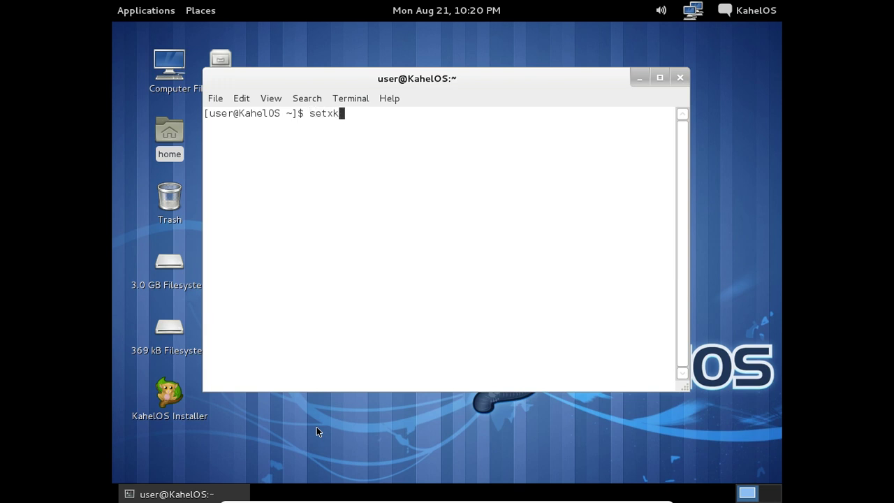
type("map fr")
key("Return")
Replace the fallback desktop with GNOME Shell by running gnome-shell --replace & in the terminal.
type("gnome-sgell")
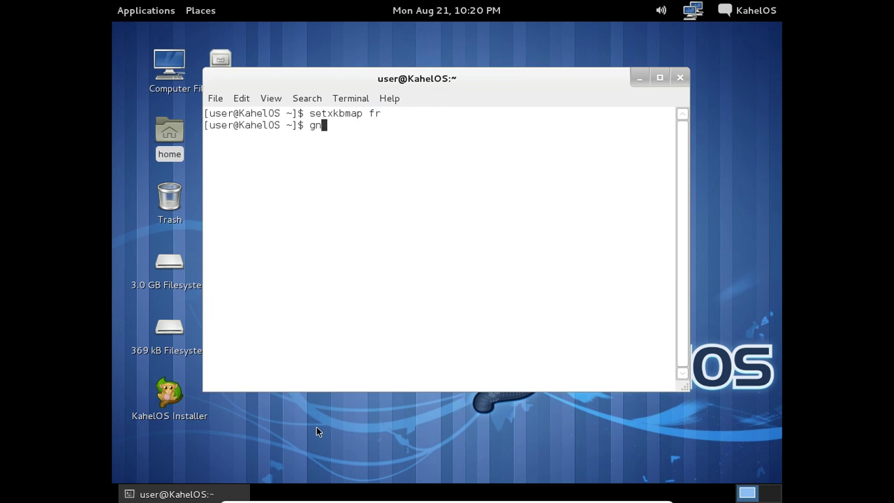
key("BackSpace")
key("BackSpace")
key("BackSpace")
key("BackSpace")
type("hell --prel")
key("BackSpace")
key("BackSpace")
key("BackSpace")
key("BackSpace")
type("replace &")
key("Return")
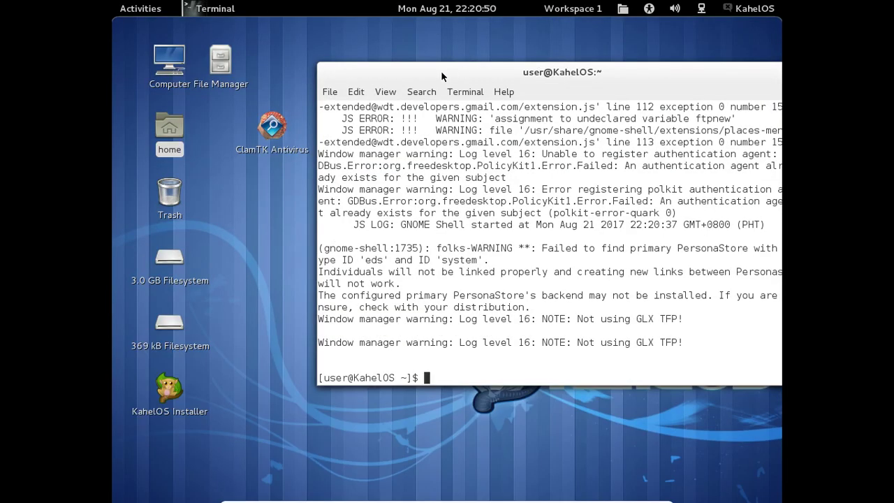
Move the terminal window lower on the desktop and open the GNOME Shell Activities overview.
left_click_drag(377, 144, 412, 125)
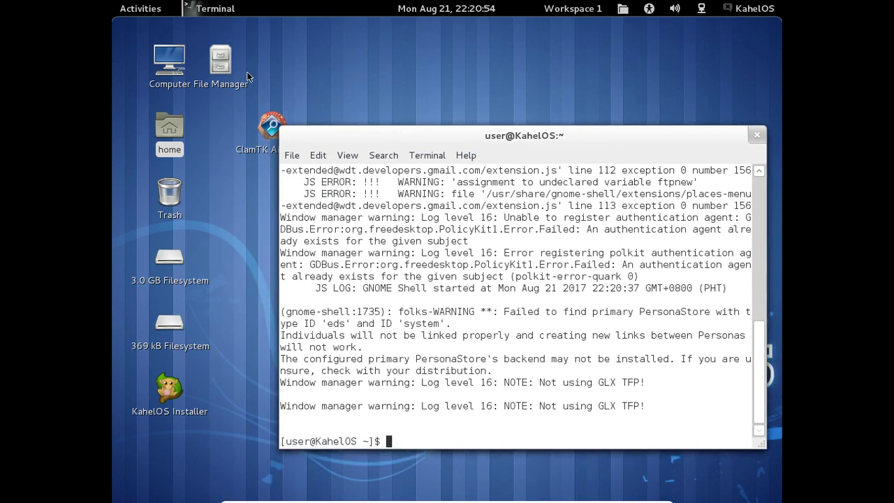
left_click(140, 10)
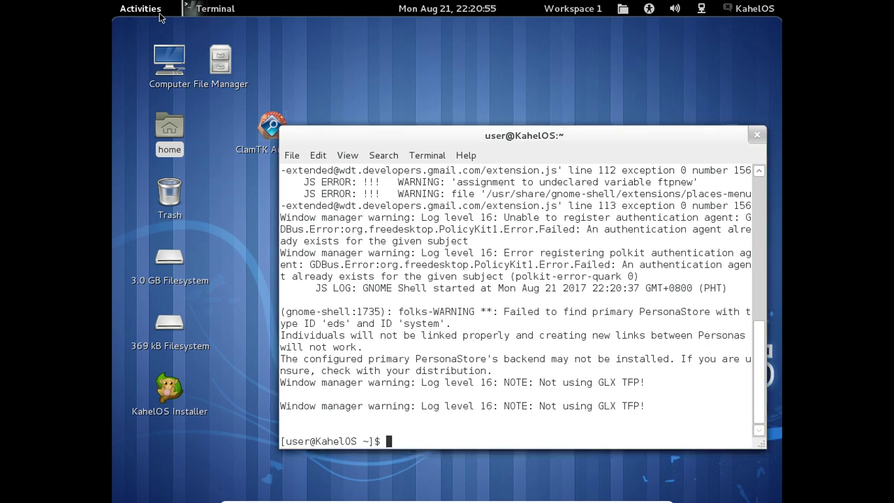
left_click(140, 10)
left_click(140, 9)
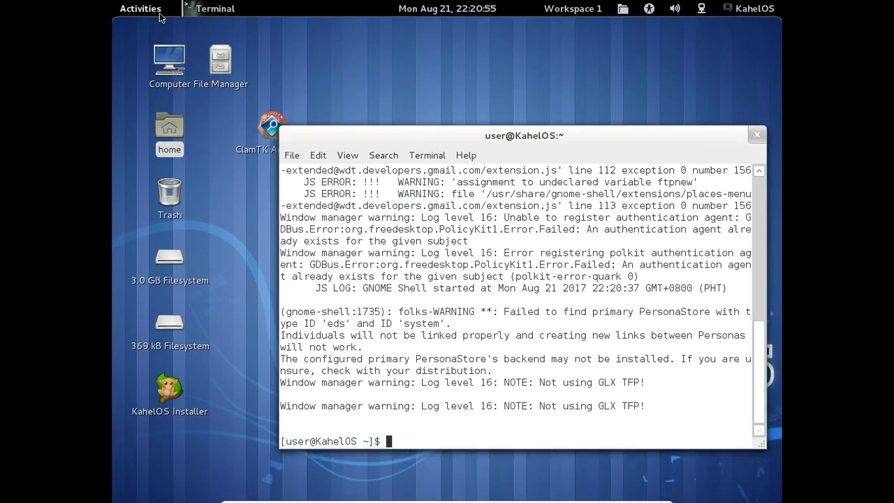
left_click(160, 17)
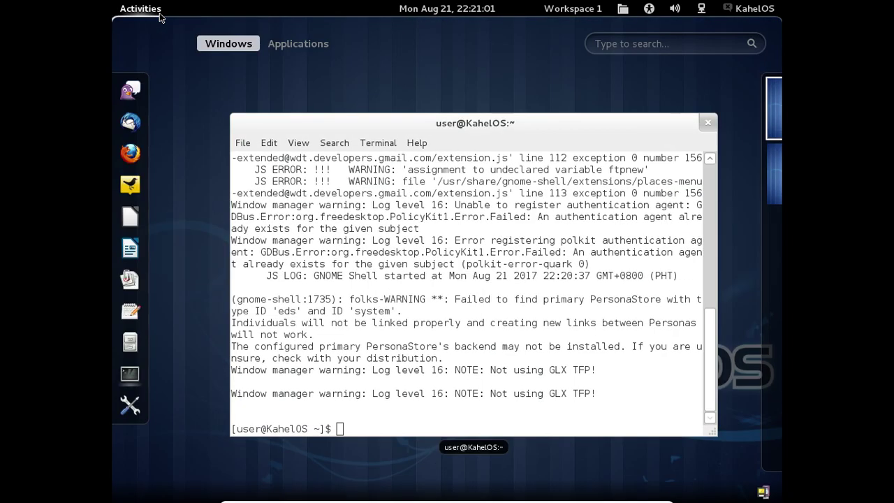
left_click(160, 17)
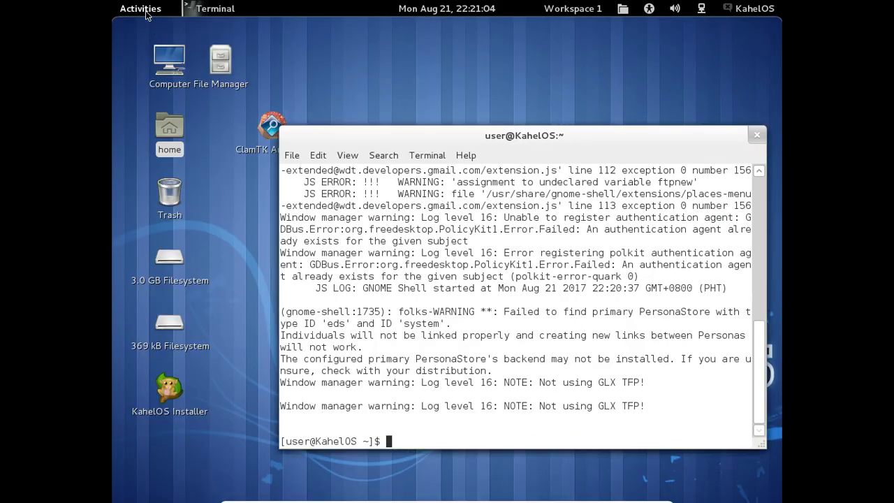
left_click(140, 9)
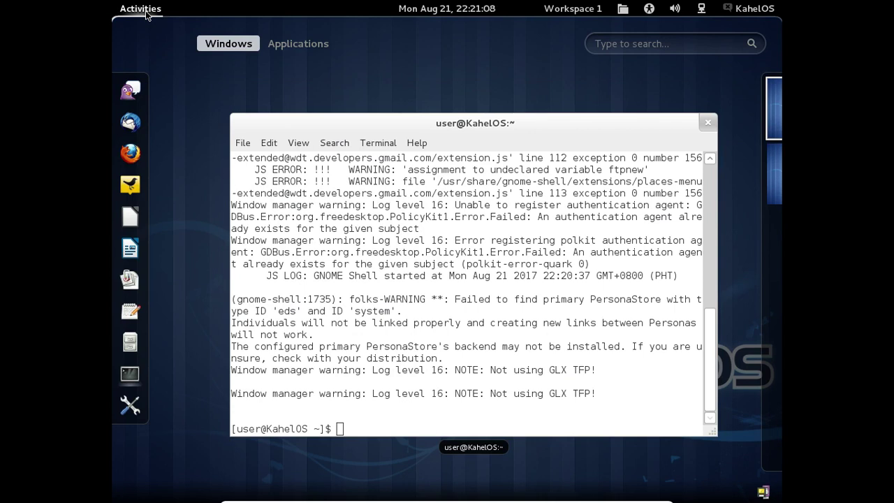
Show all installed applications in the Activities overview and browse through the list.
left_click(306, 46)
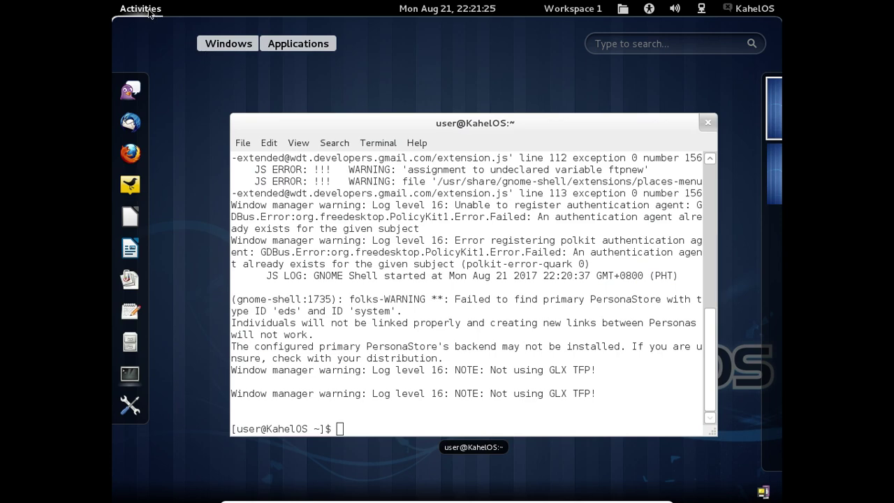
key("ctrl+alt+t")
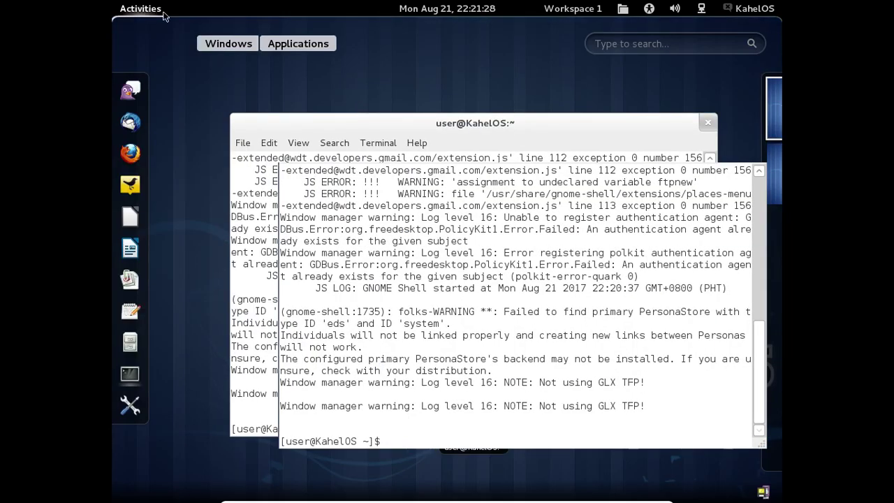
left_click(356, 118)
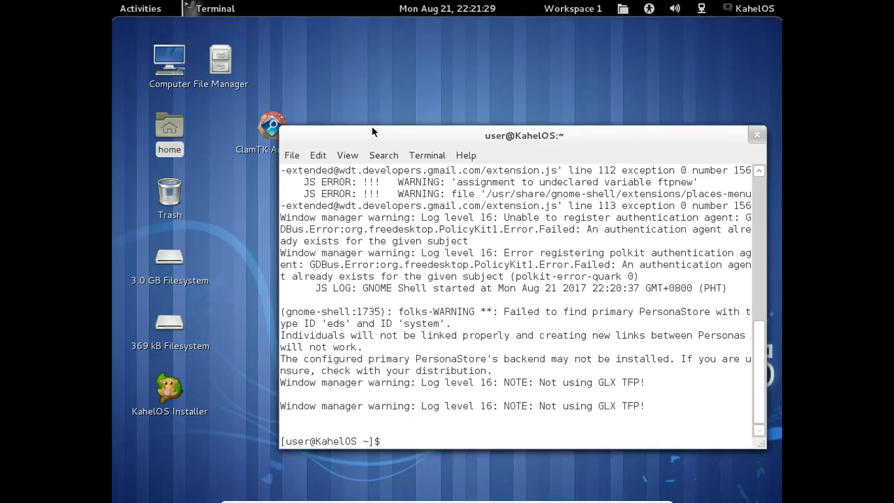
left_click(154, 7)
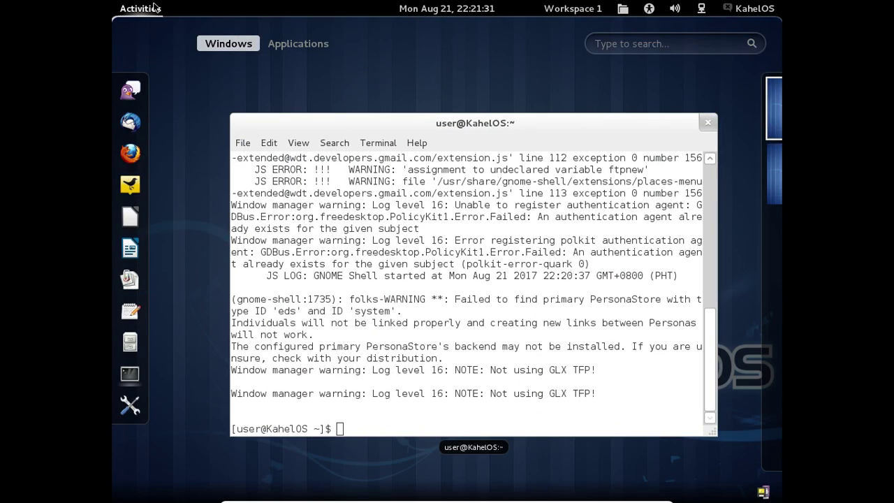
left_click(322, 49)
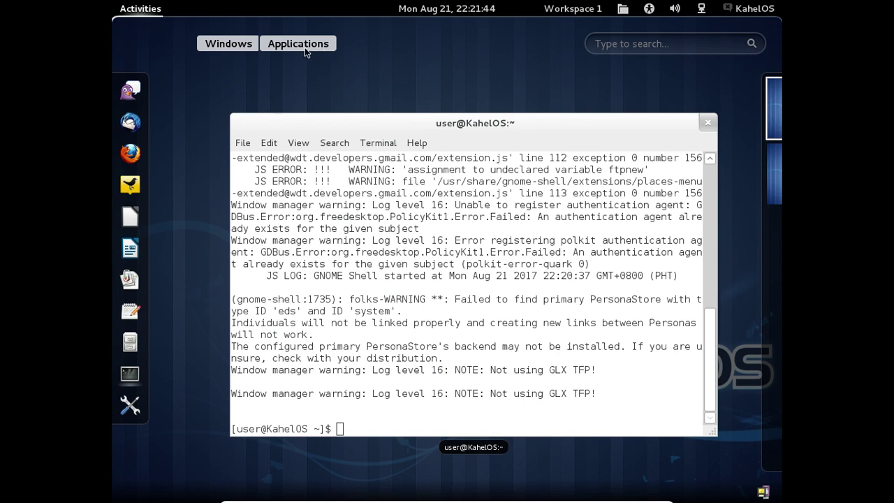
left_click(304, 47)
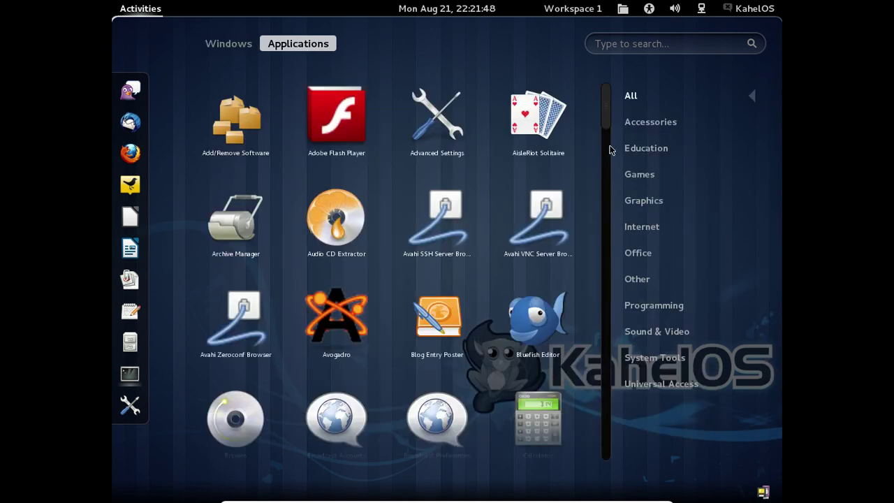
left_click_drag(605, 123, 611, 346)
scroll(612, 254, "down", 2)
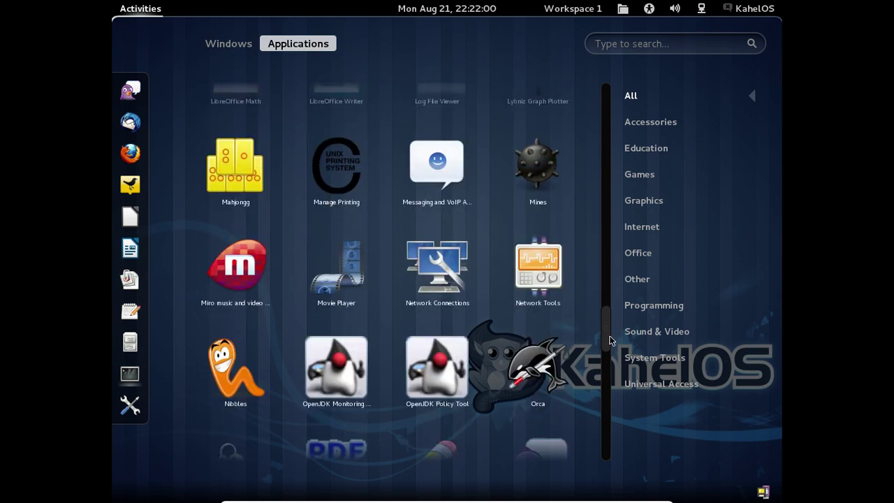
Power off the KahelOS live system from the user session options and confirm the shutdown.
left_click(764, 6)
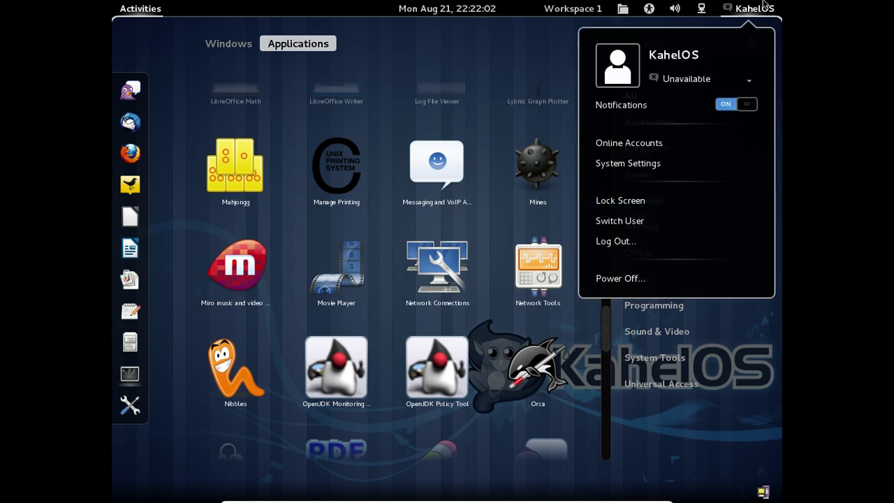
left_click(620, 278)
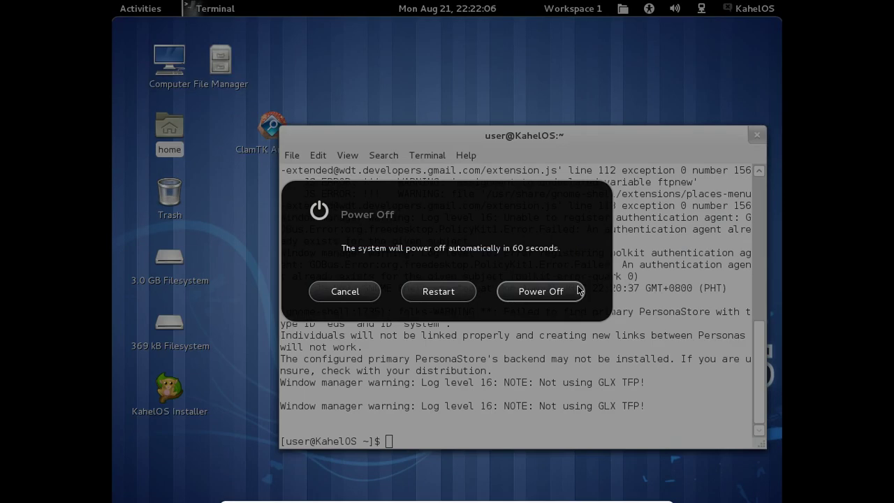
left_click(569, 291)
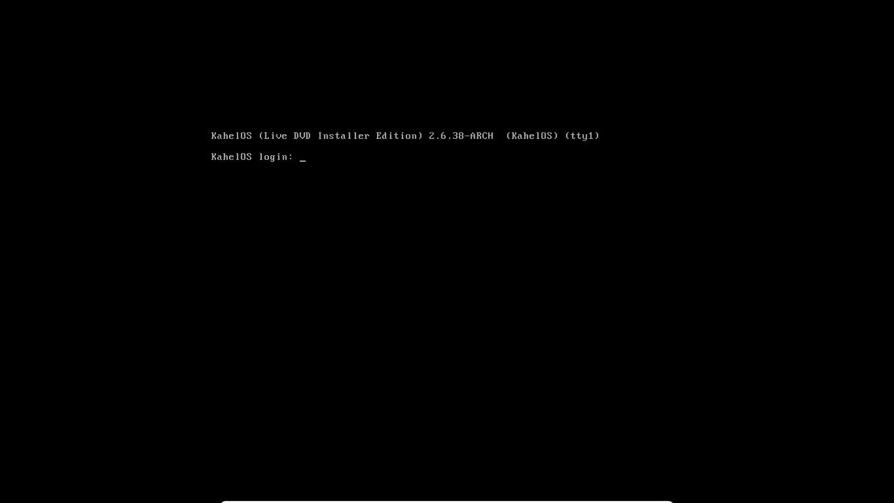
Leave full-screen mode and close the KahelOS 030712 virtual machine by switching the machine off (Éteindre la machine).
key("Control_R+f")
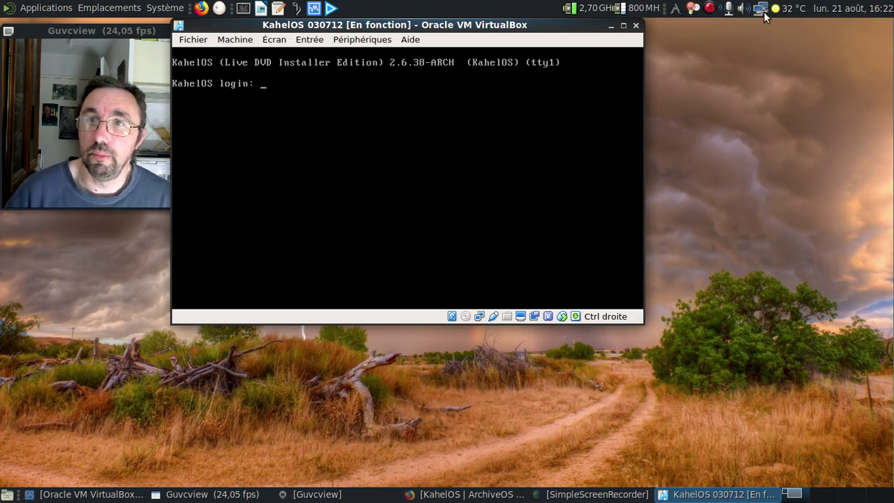
left_click(636, 25)
left_click(420, 175)
left_click(480, 204)
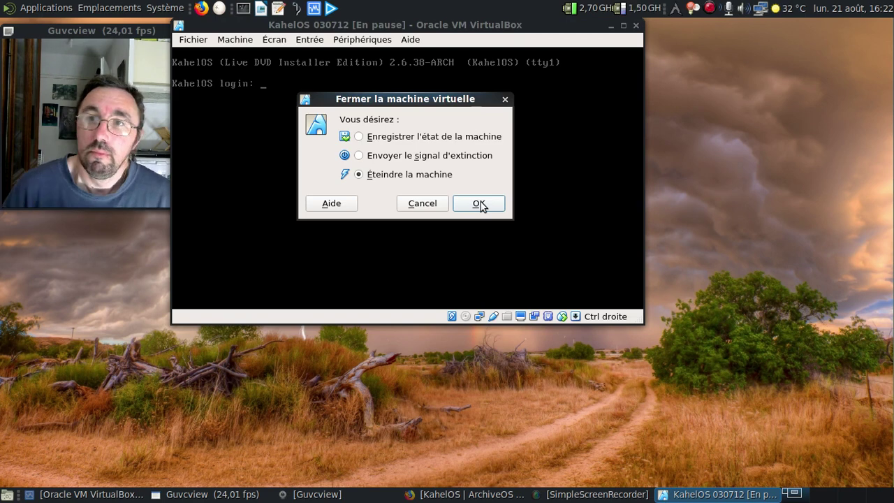
left_click(480, 204)
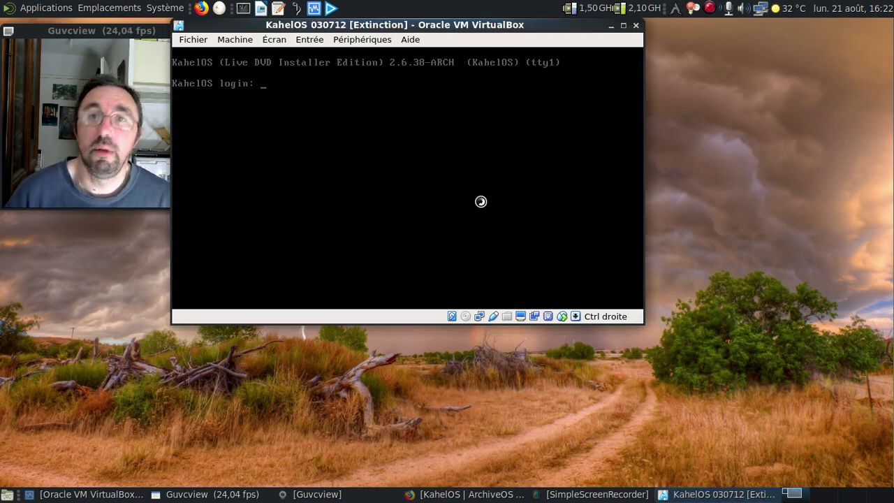